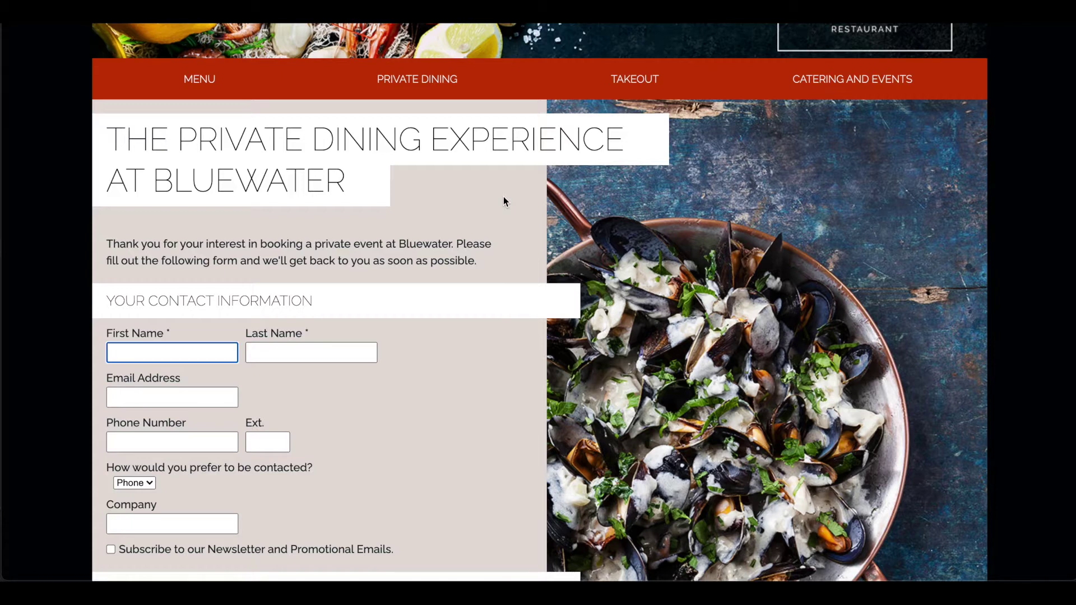
pyautogui.write('John')
# Enter the contact name, email address and phone number on the private event form.
pyautogui.press('Tab')
pyautogui.write('Smith')
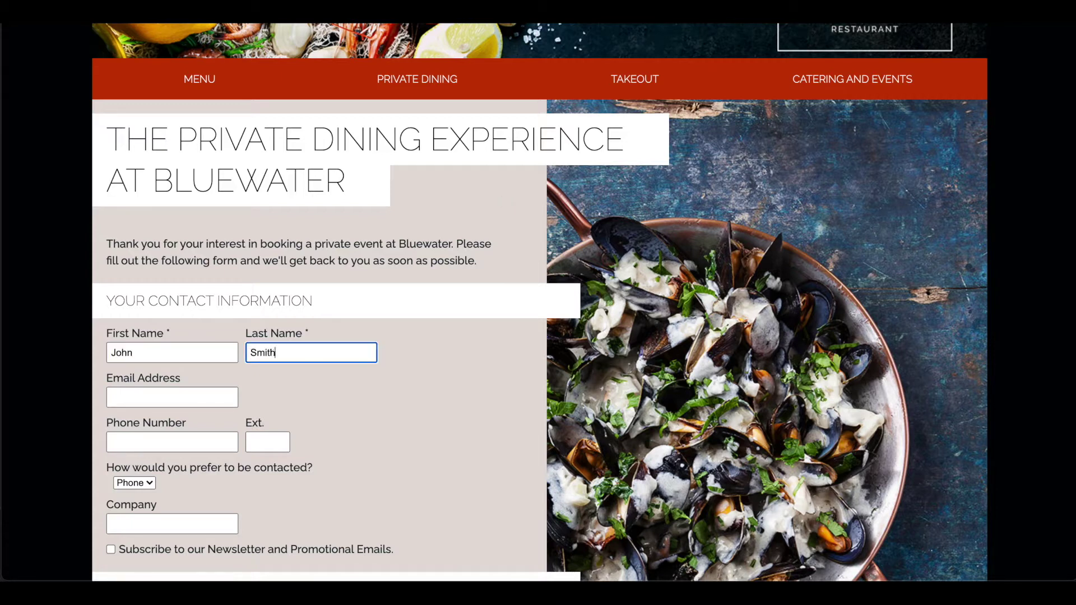
pyautogui.click(214, 399)
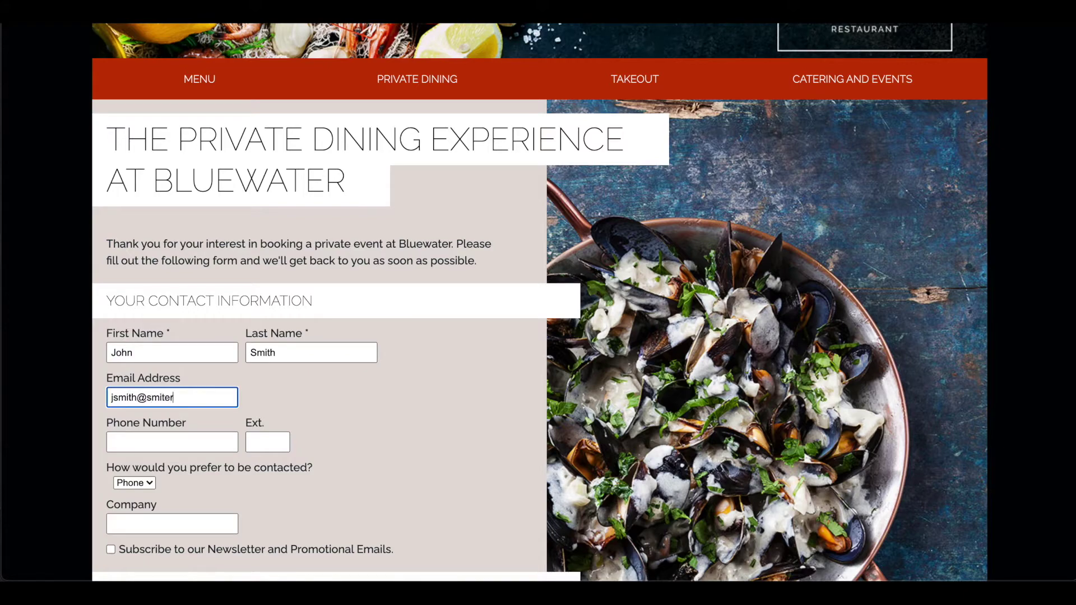
pyautogui.scroll(-2, 538, 319)
pyautogui.press('Tab')
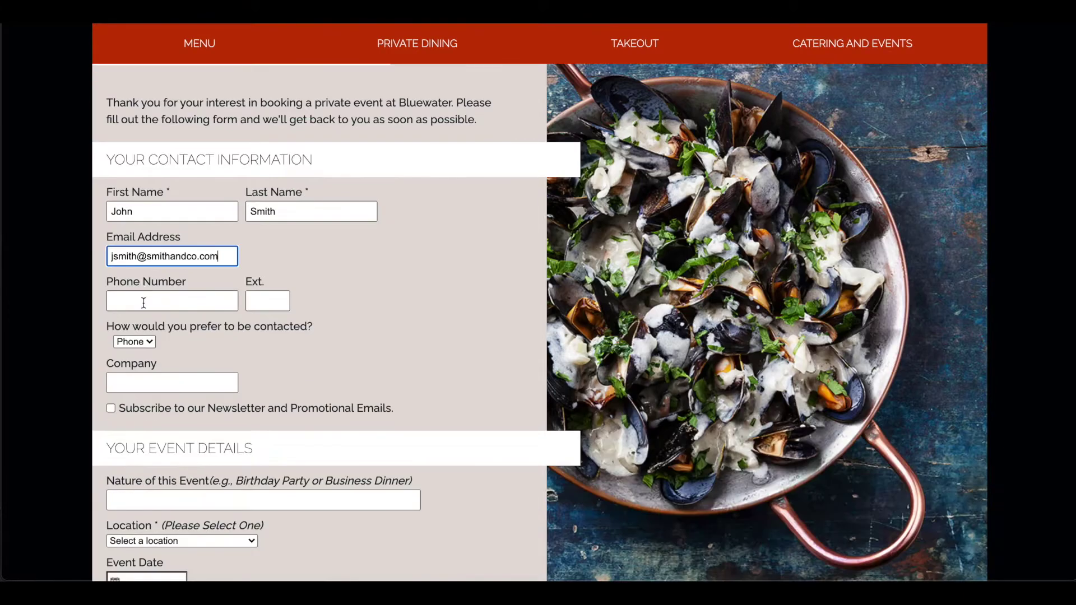
pyautogui.write('512-555-5555')
pyautogui.scroll(-2, 538, 319)
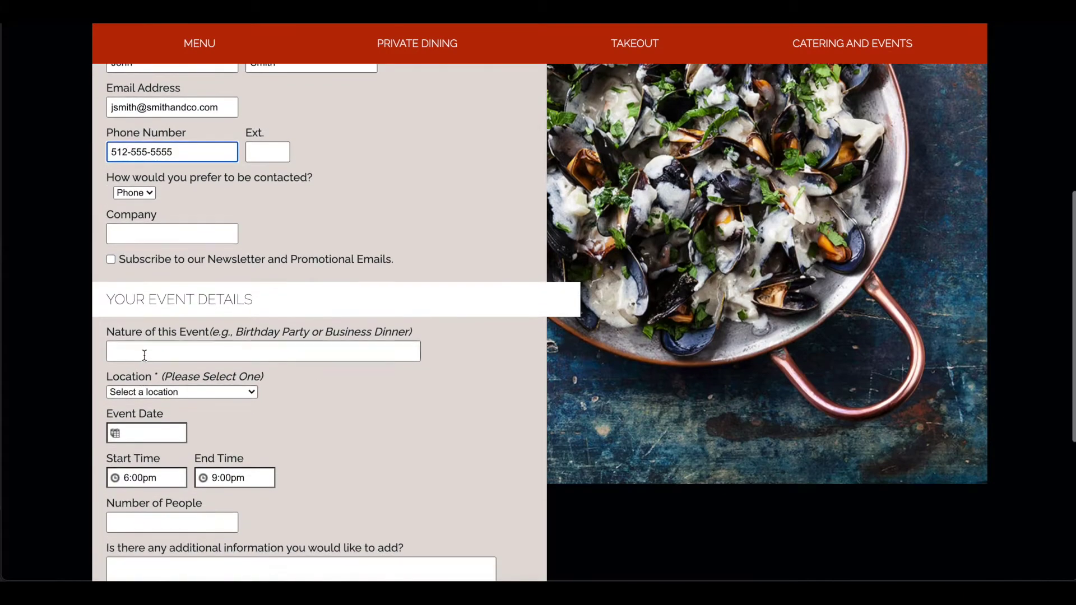
# Request a Company Dinner at Bluewater Restaurant on 7/31/2021 for 100 people and submit.
pyautogui.click(147, 351)
pyautogui.write('Company Dinner')
pyautogui.click(130, 393)
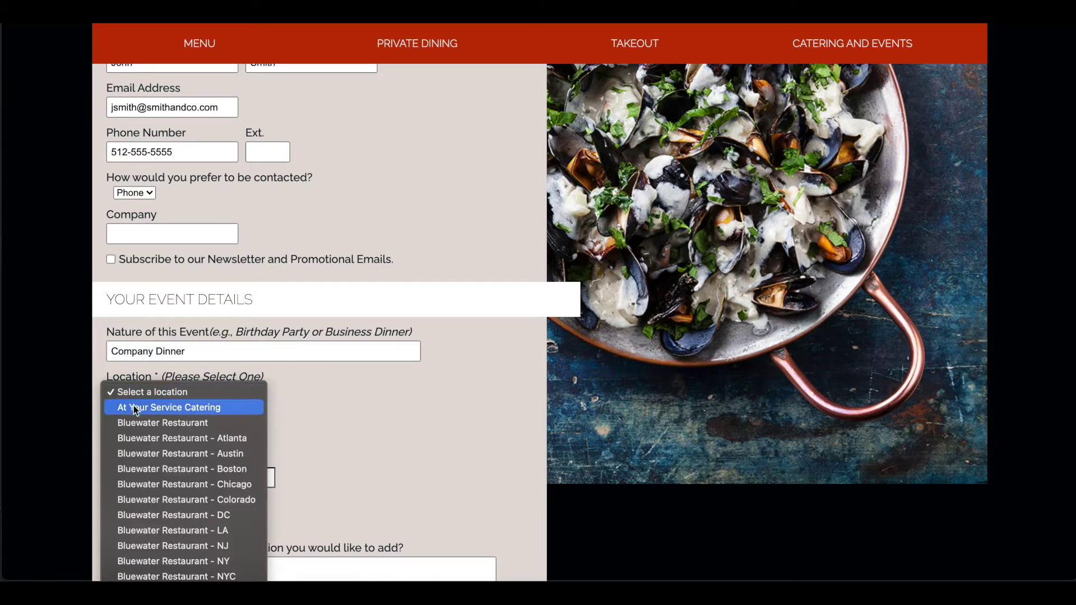
pyautogui.click(141, 436)
pyautogui.click(241, 385)
pyautogui.scroll(-3, 241, 385)
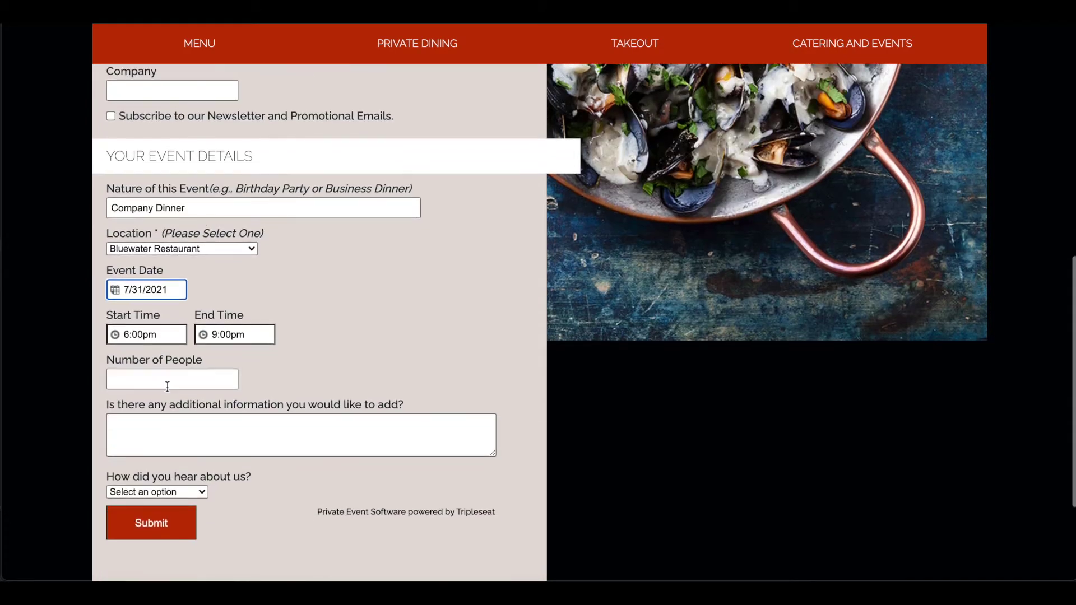
pyautogui.click(166, 379)
pyautogui.write('100')
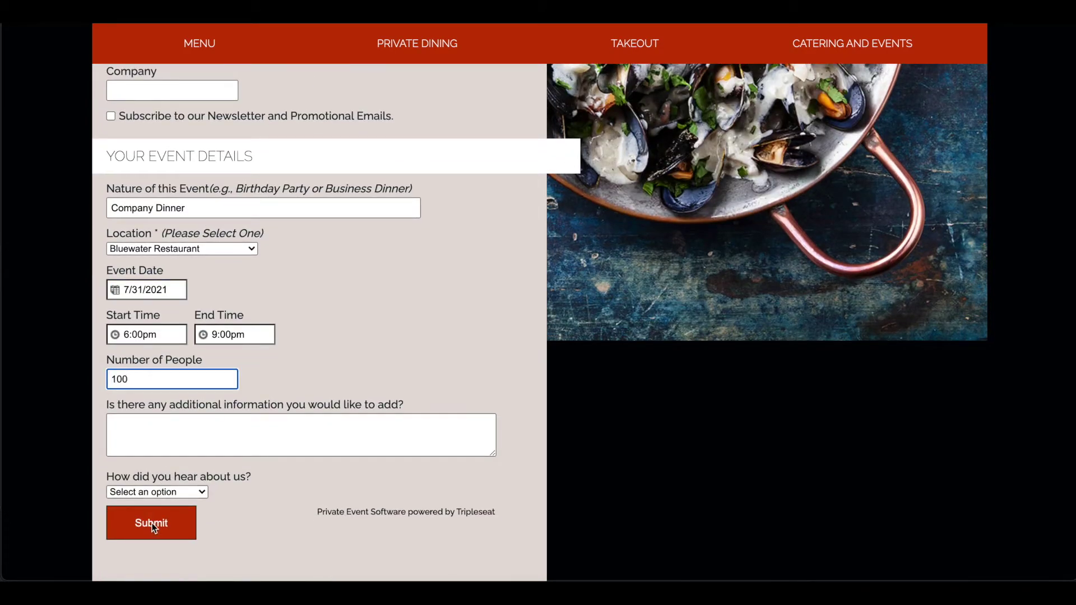
pyautogui.click(152, 527)
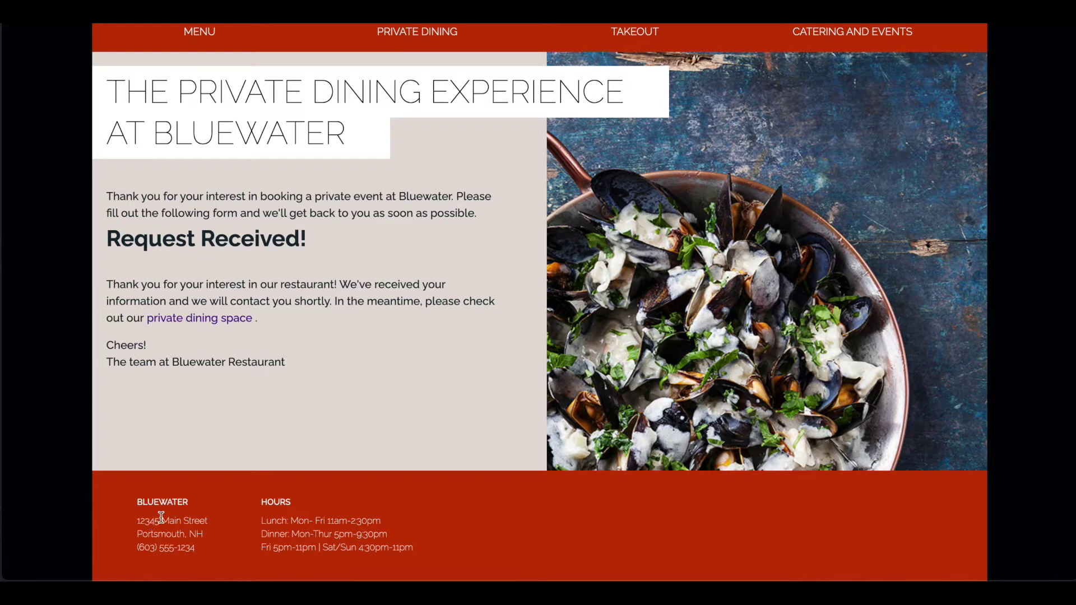
pyautogui.scroll(-2, 456, 261)
pyautogui.scroll(-2, 456, 263)
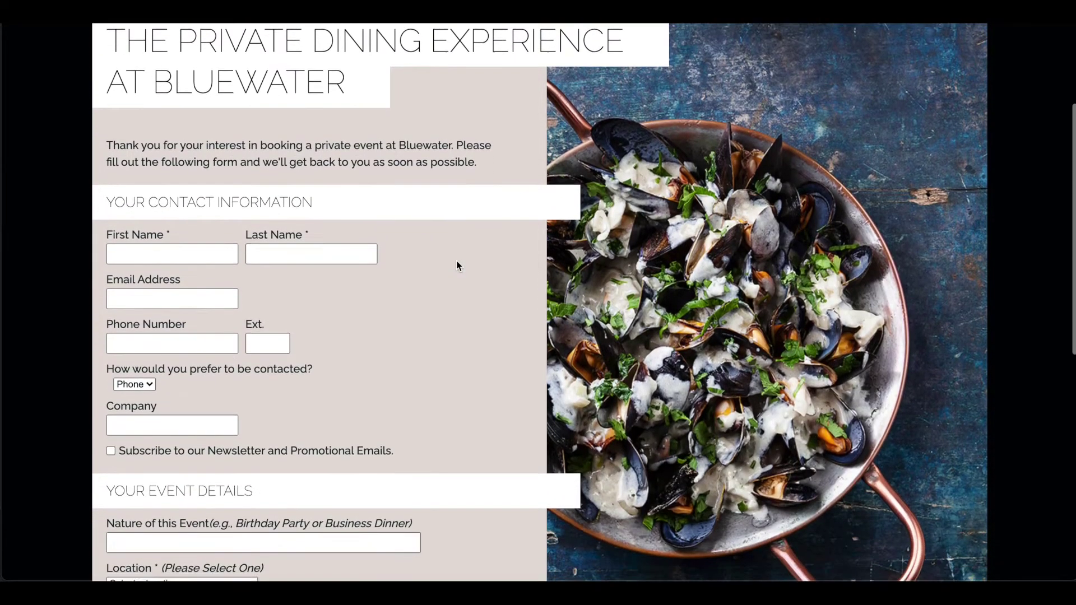
pyautogui.scroll(-2, 457, 263)
pyautogui.scroll(-1, 456, 266)
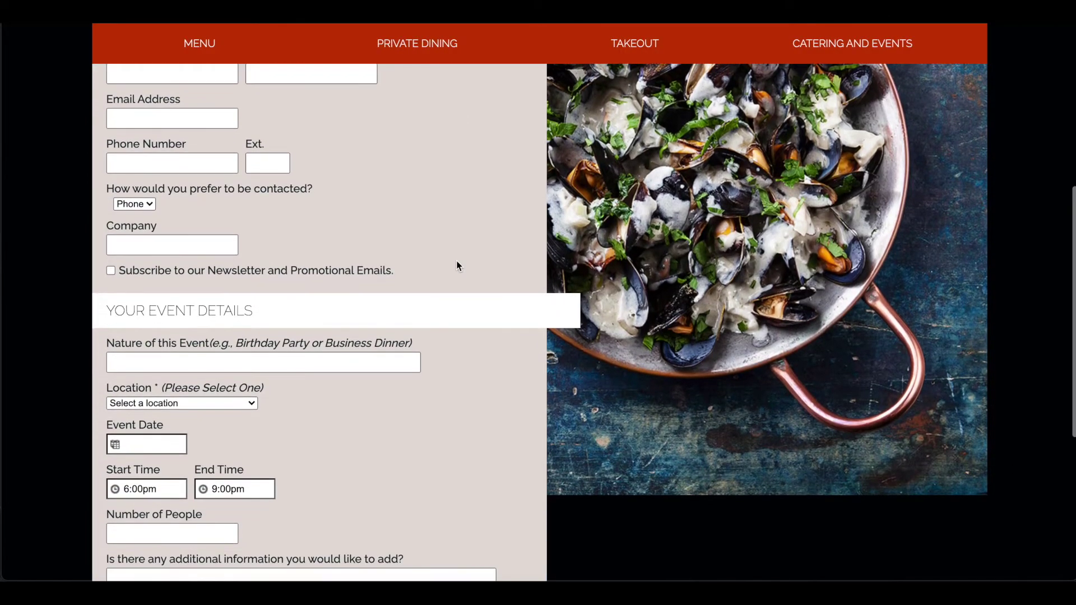
pyautogui.scroll(1, 457, 265)
pyautogui.scroll(2, 456, 266)
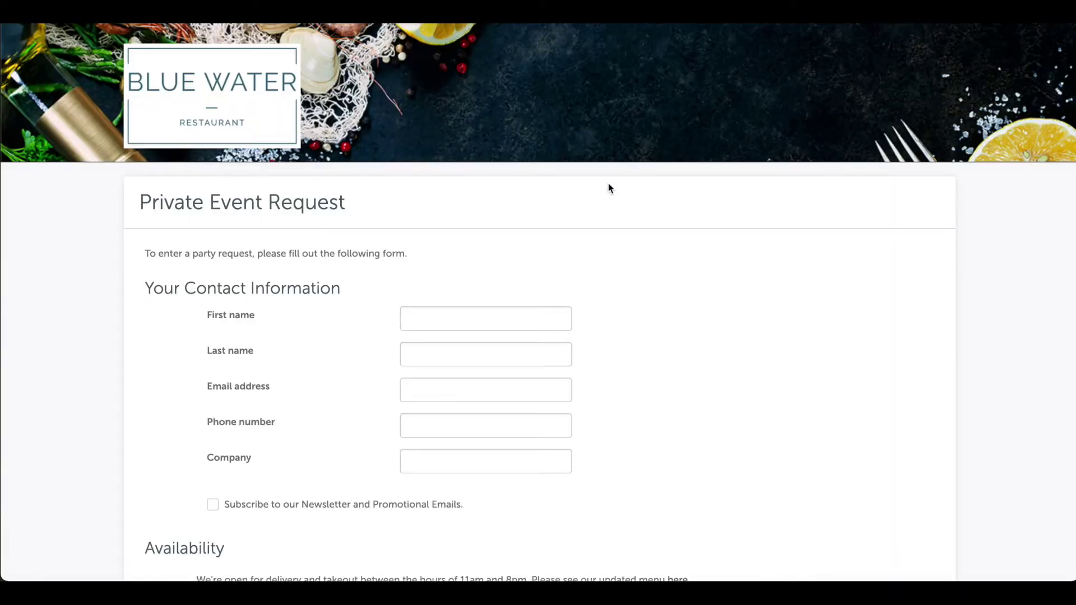
pyautogui.scroll(-3, 608, 195)
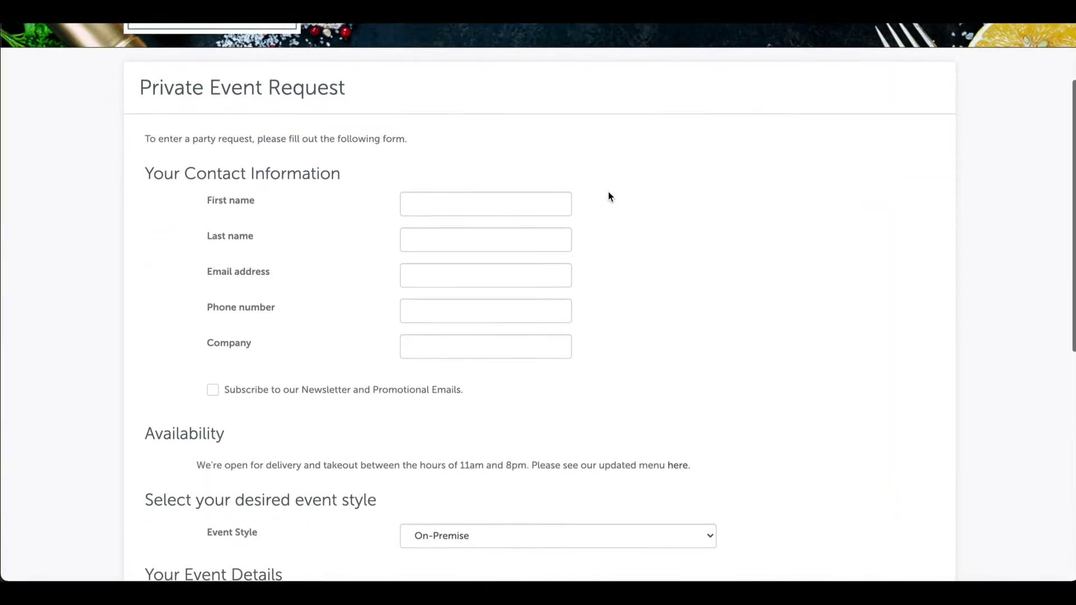
pyautogui.scroll(-3, 609, 196)
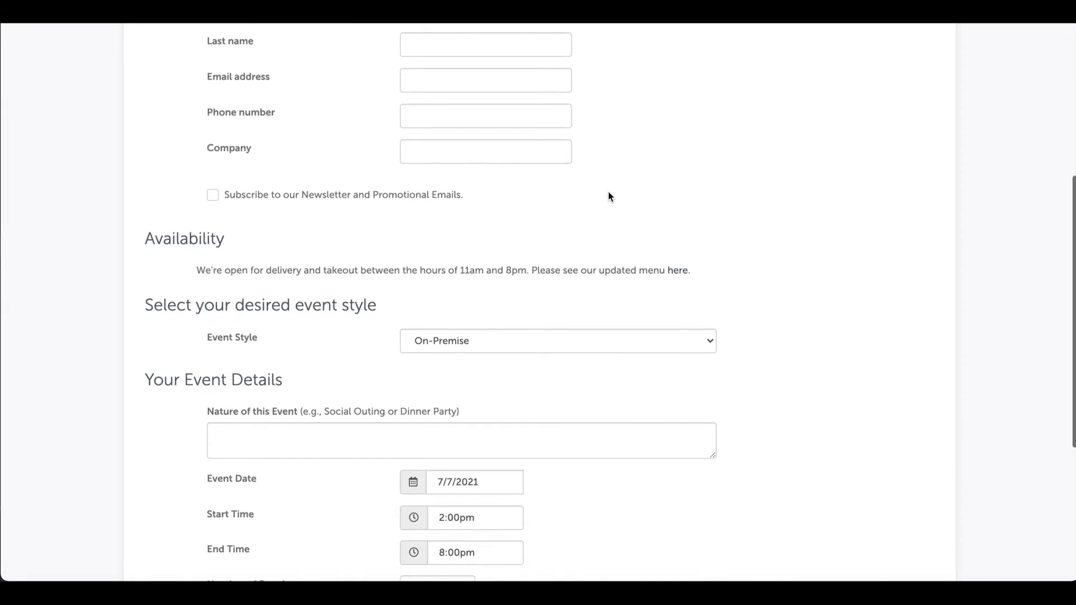
pyautogui.scroll(-2, 609, 196)
pyautogui.scroll(-1, 609, 196)
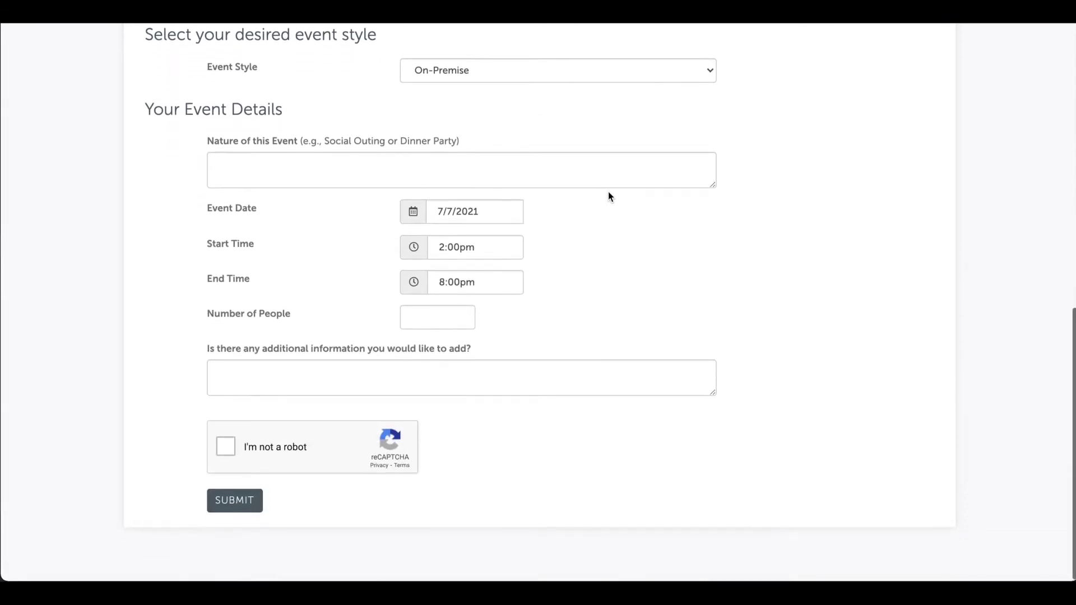
pyautogui.scroll(5, 609, 196)
pyautogui.scroll(5, 609, 196)
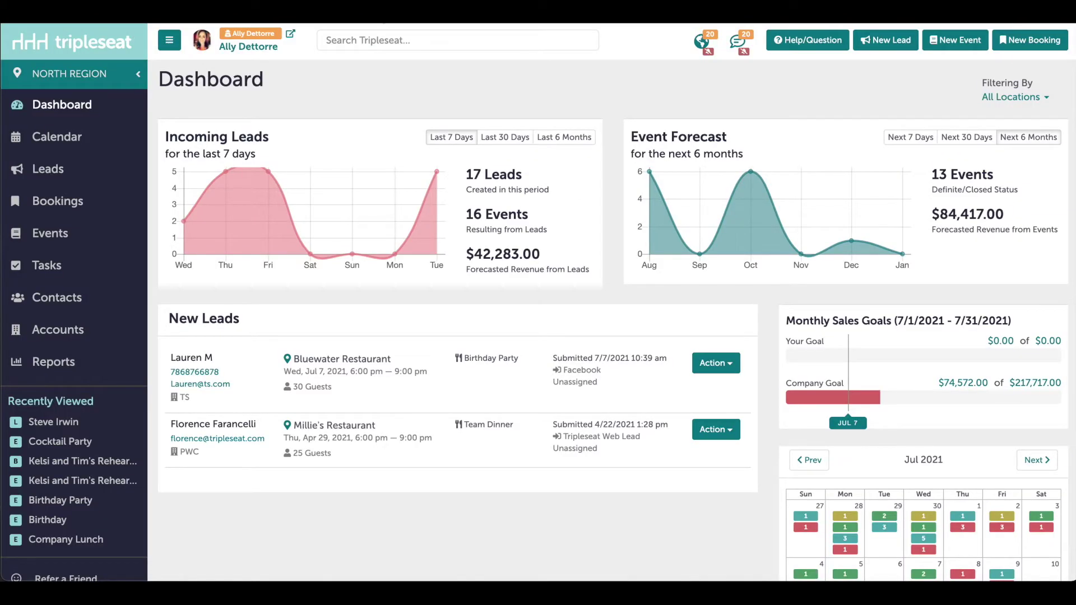
pyautogui.scroll(-3, 85, 170)
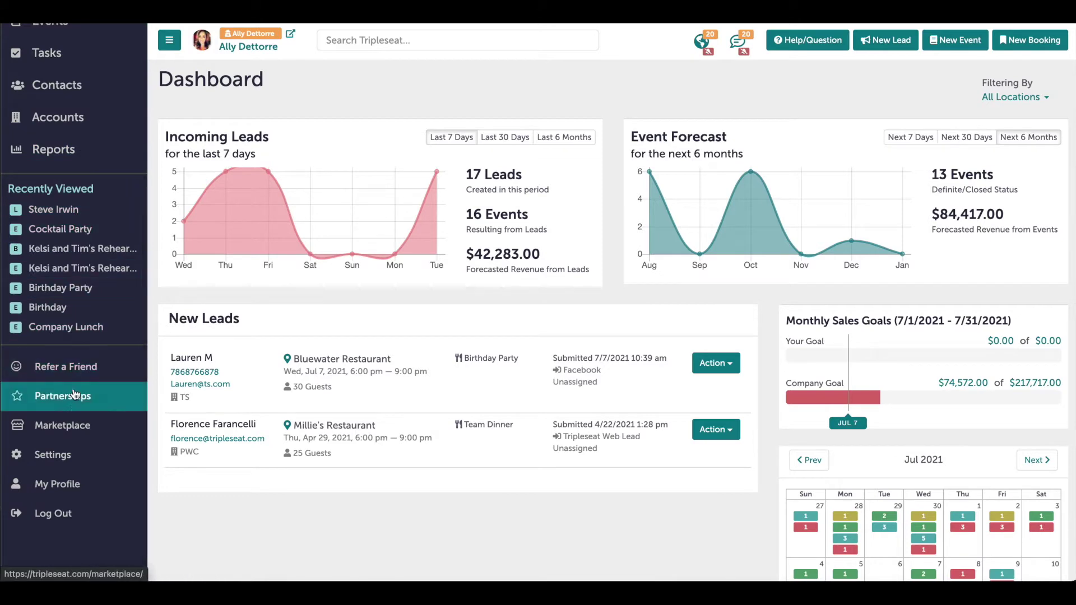
# Go to Settings and open Lead Forms under Leads & Tripleseat Booking Network.
pyautogui.click(78, 457)
pyautogui.scroll(-2, 424, 439)
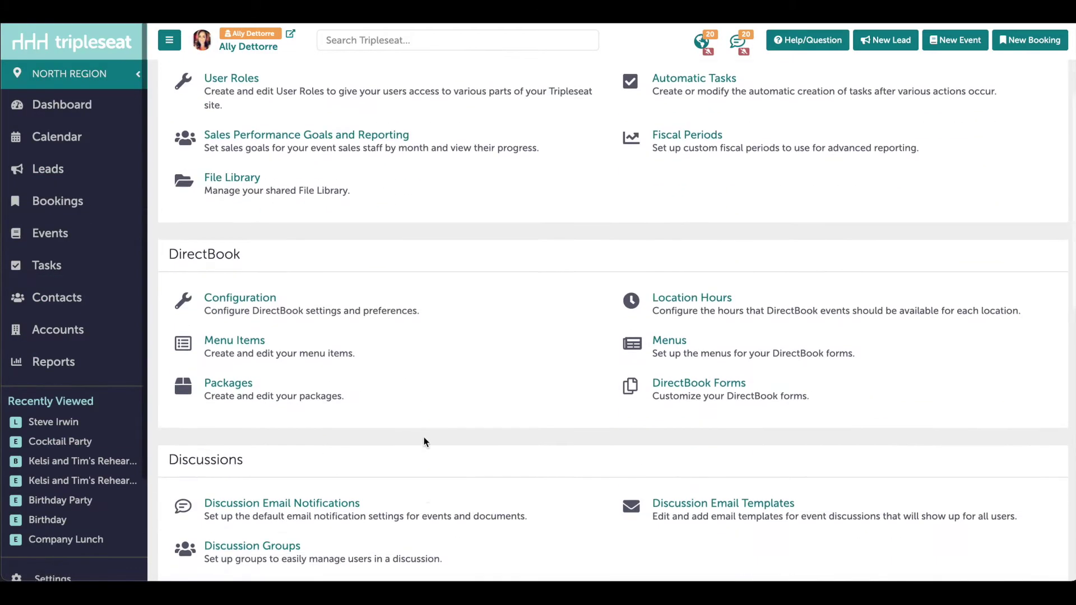
pyautogui.scroll(-2, 425, 439)
pyautogui.scroll(-2, 422, 440)
pyautogui.scroll(-2, 411, 437)
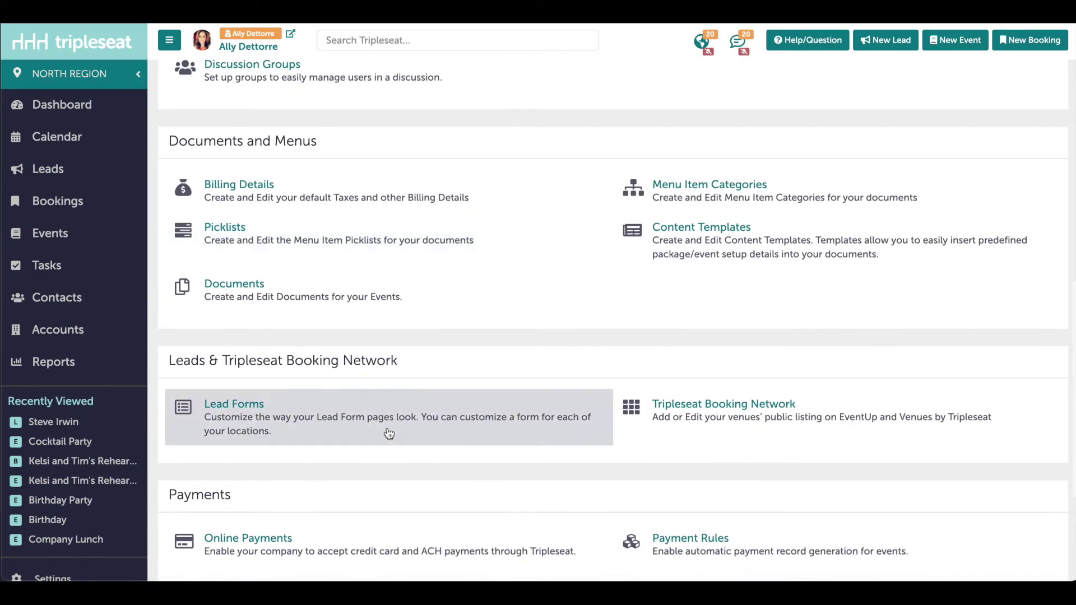
pyautogui.click(389, 432)
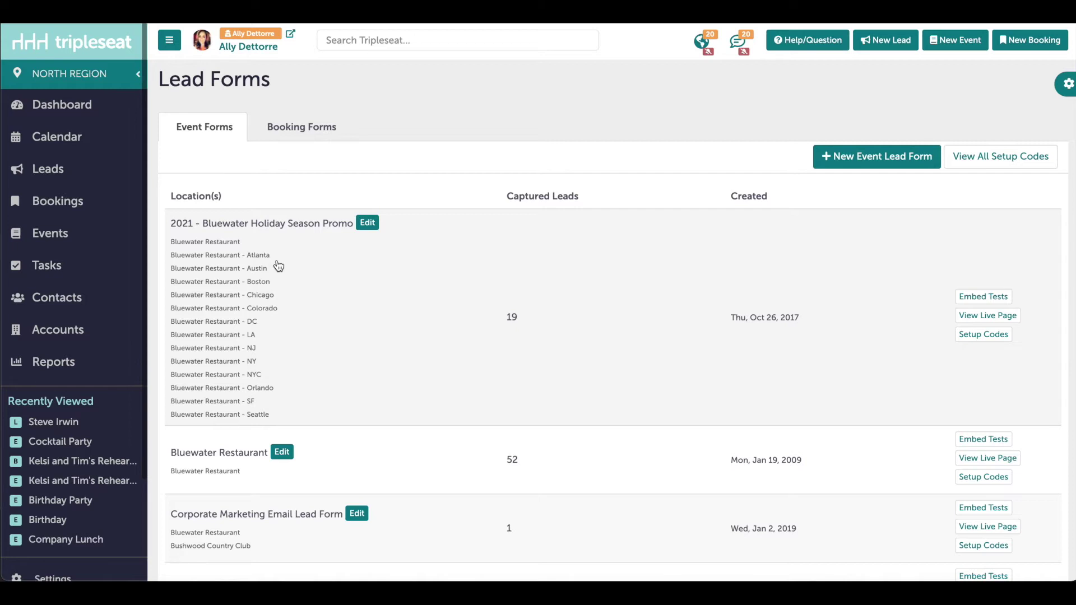
pyautogui.scroll(-1, 278, 266)
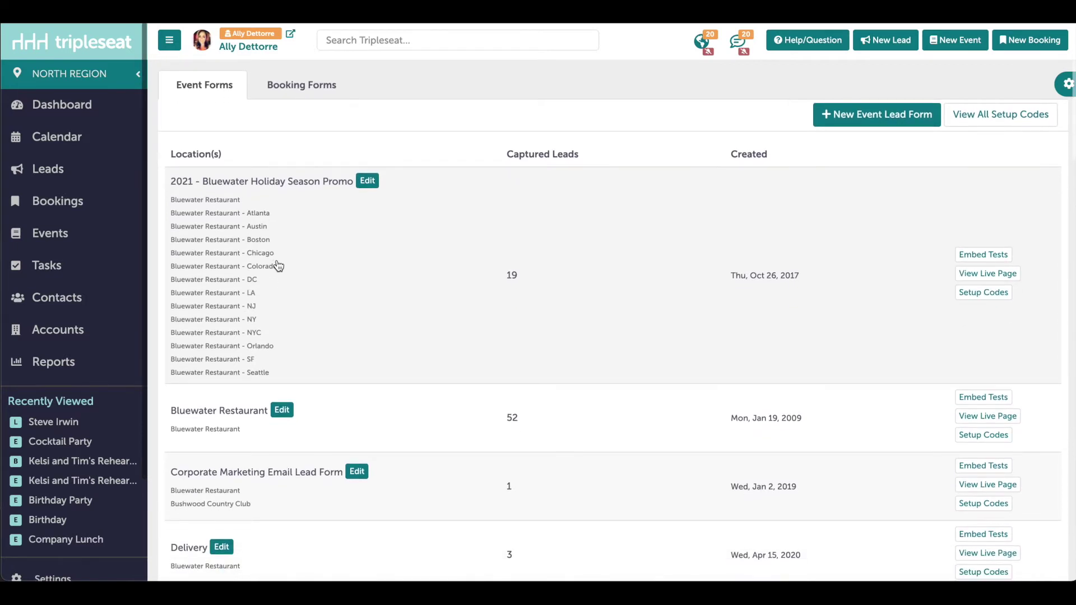
pyautogui.scroll(-1, 279, 267)
pyautogui.scroll(-1, 278, 266)
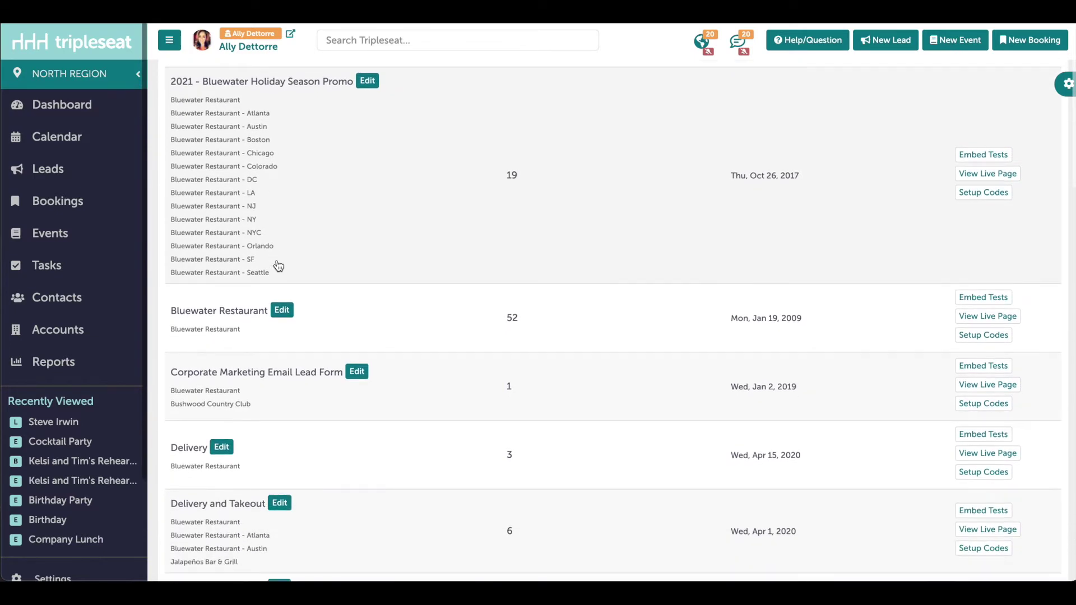
pyautogui.scroll(-1, 278, 266)
pyautogui.scroll(-1, 278, 267)
pyautogui.scroll(-1, 278, 266)
pyautogui.scroll(-1, 278, 266)
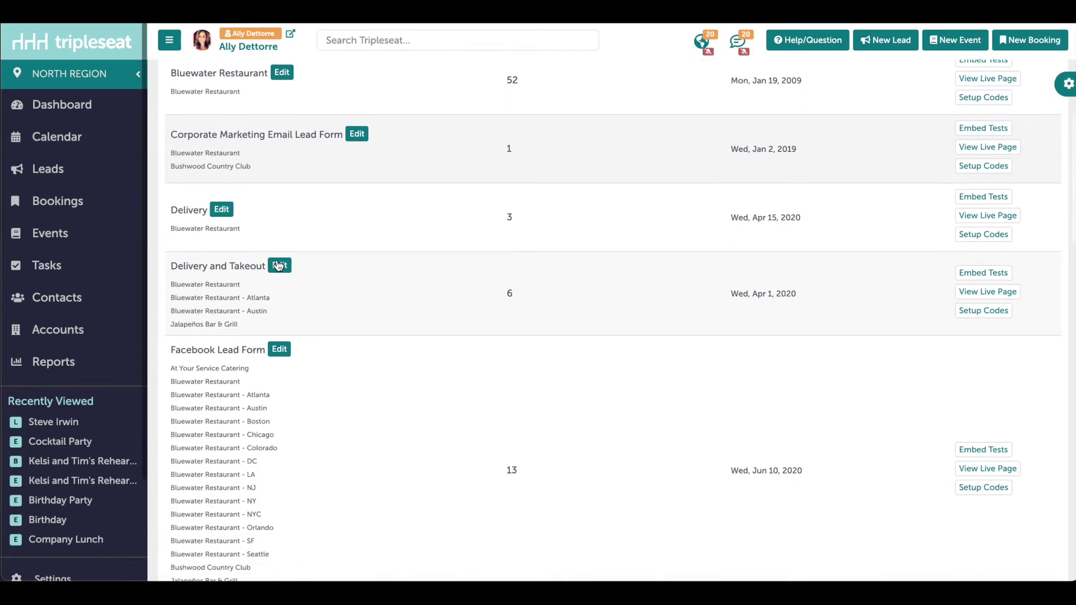
pyautogui.scroll(2, 278, 267)
pyautogui.scroll(3, 278, 267)
pyautogui.scroll(1, 278, 267)
pyautogui.scroll(1, 278, 267)
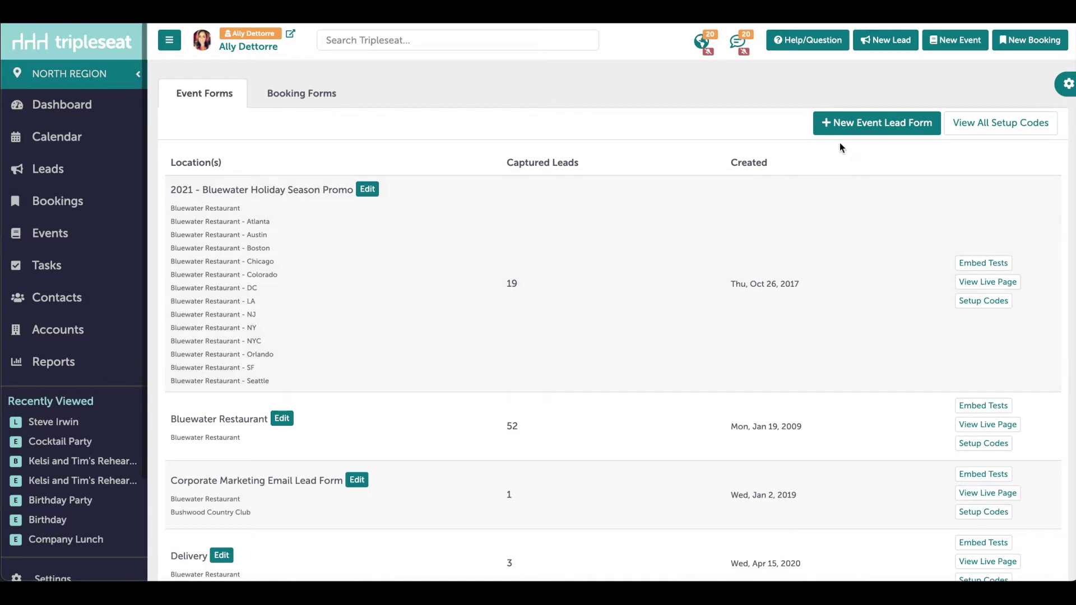
# Start an event lead form named 'Facebook Form' for Bluewater Restaurant, using its branding theme.
pyautogui.click(849, 129)
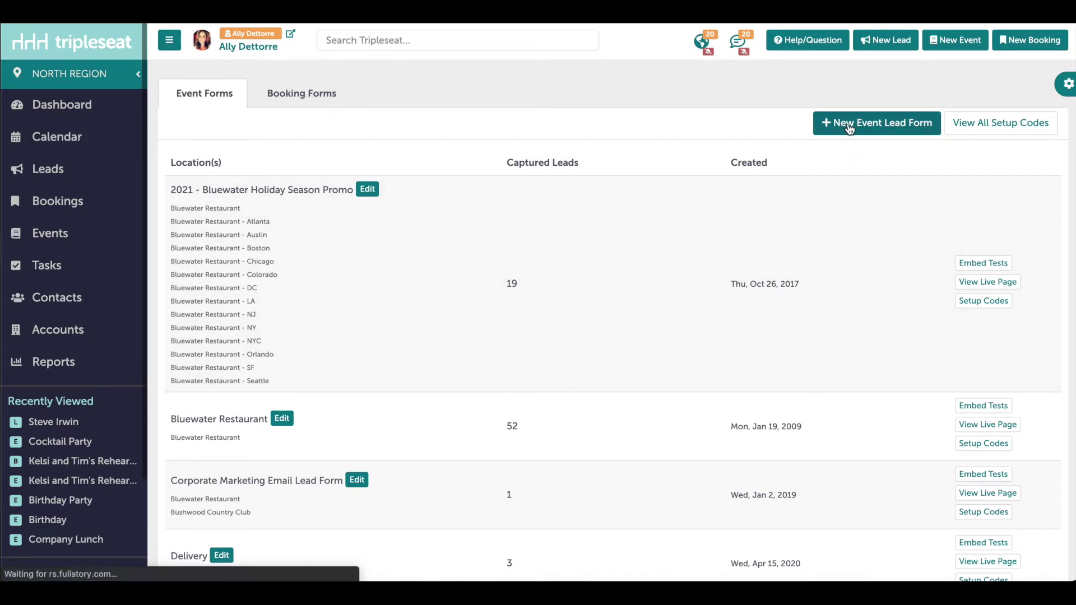
pyautogui.click(392, 134)
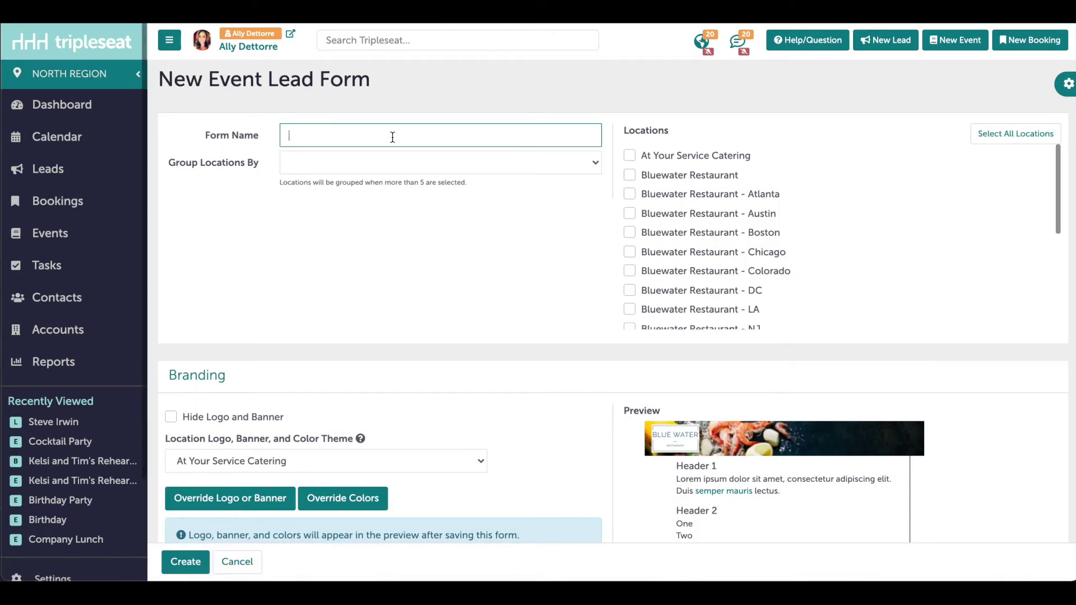
pyautogui.write('Facebook ')
pyautogui.write('Form')
pyautogui.click(629, 175)
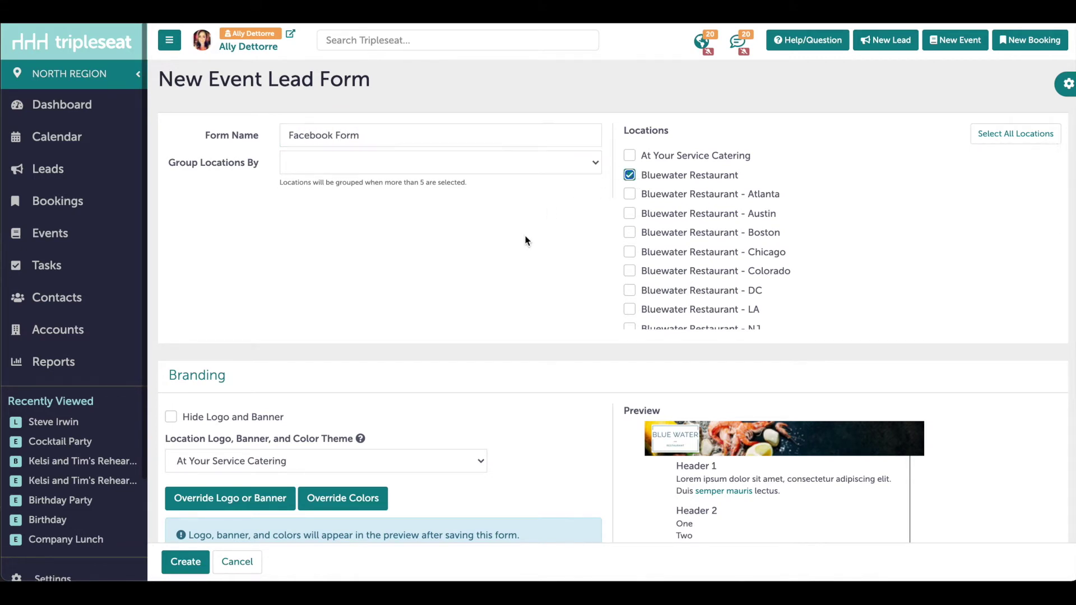
pyautogui.scroll(-1, 526, 242)
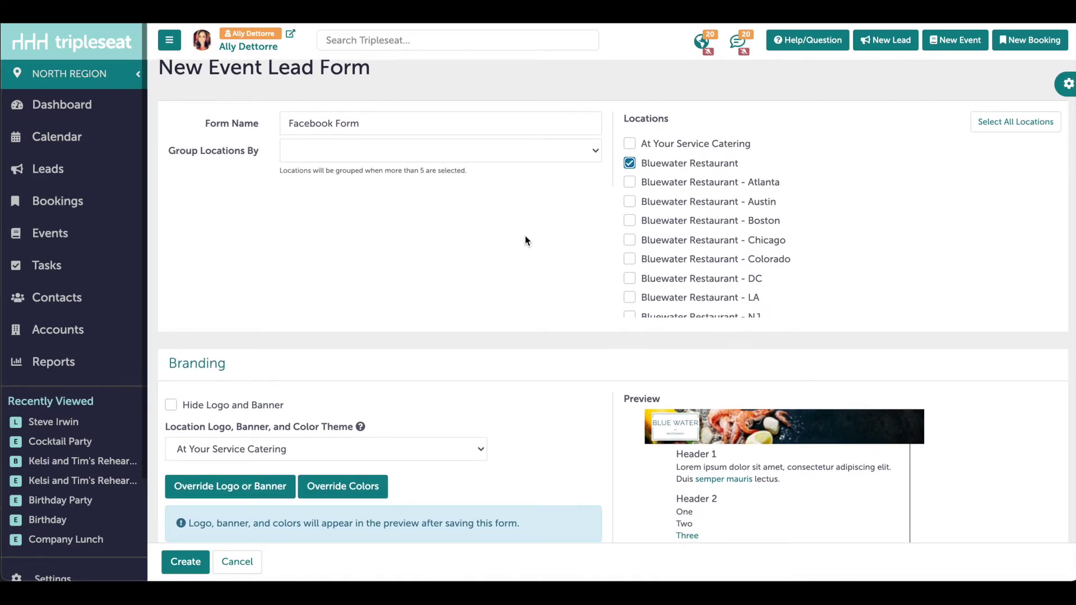
pyautogui.scroll(-4, 525, 242)
pyautogui.scroll(-1, 525, 241)
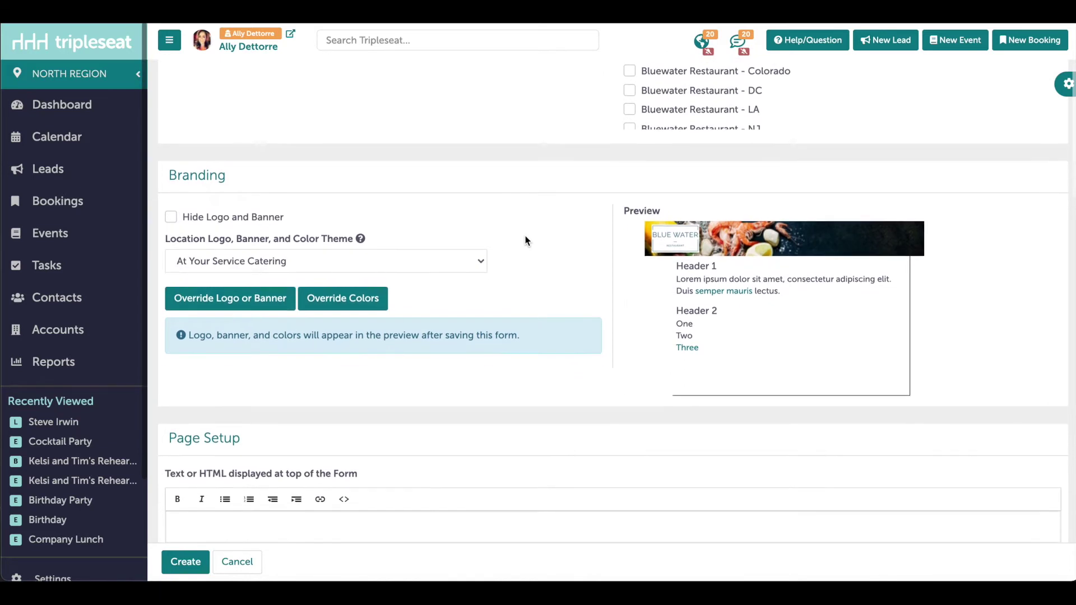
pyautogui.click(464, 261)
pyautogui.click(429, 278)
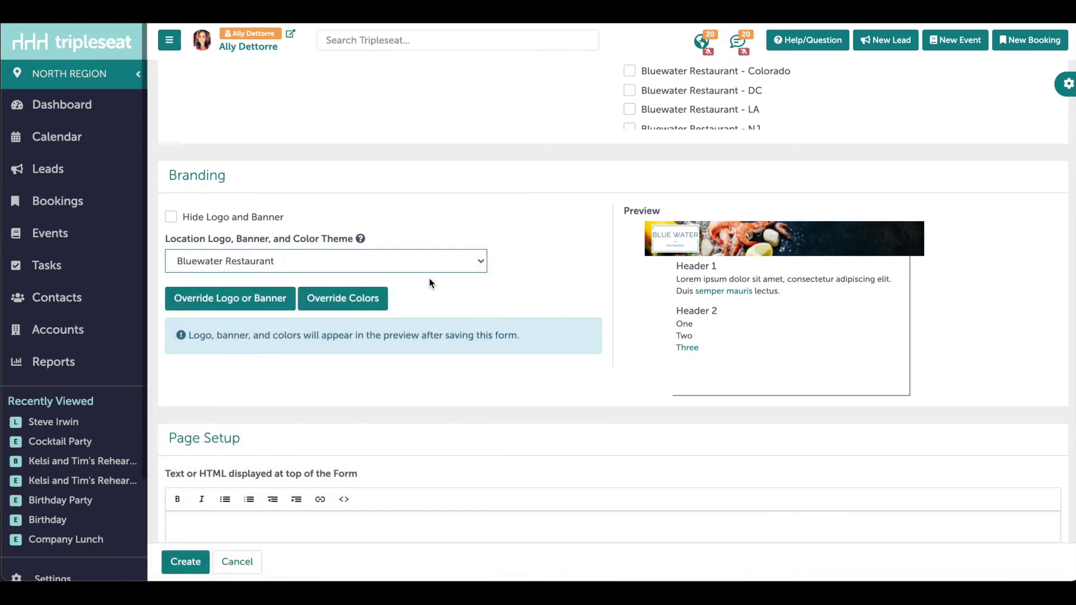
pyautogui.scroll(-1, 457, 294)
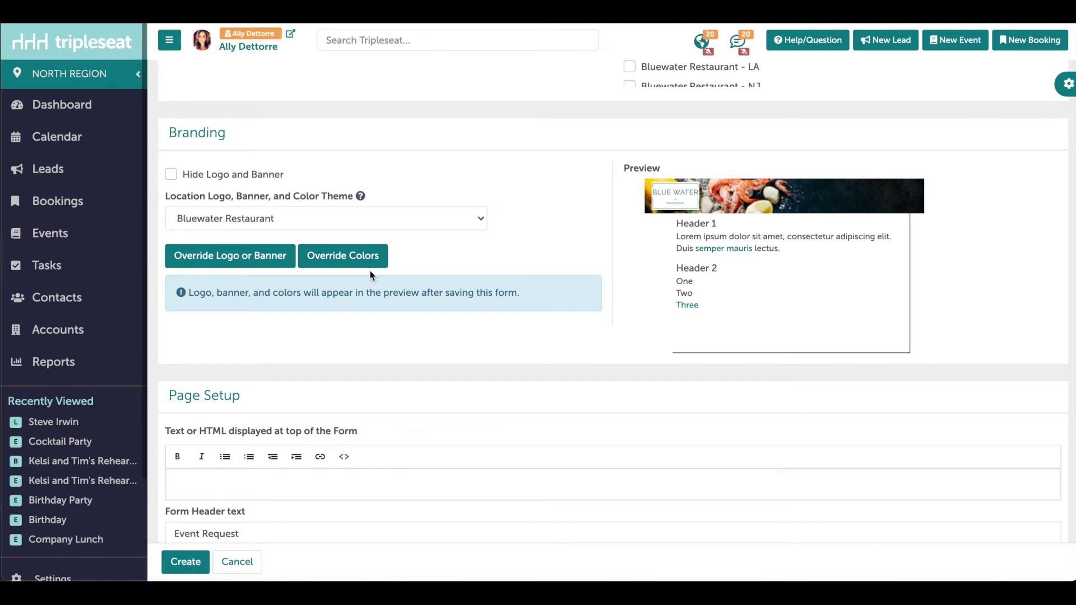
pyautogui.scroll(-2, 370, 271)
pyautogui.scroll(-2, 369, 271)
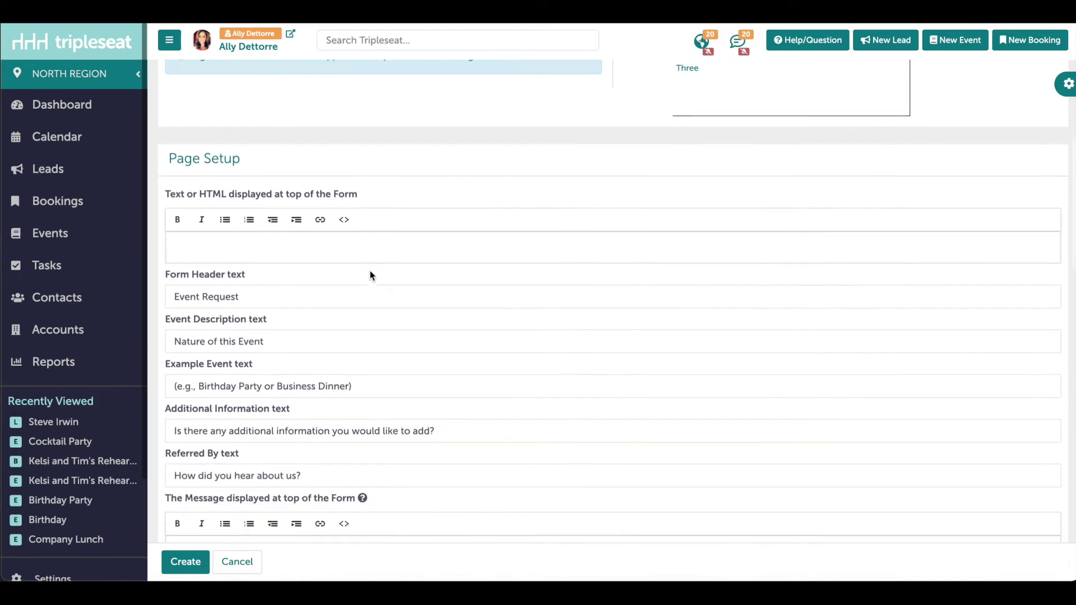
pyautogui.scroll(-1, 369, 275)
pyautogui.scroll(-1, 370, 274)
pyautogui.scroll(-1, 370, 274)
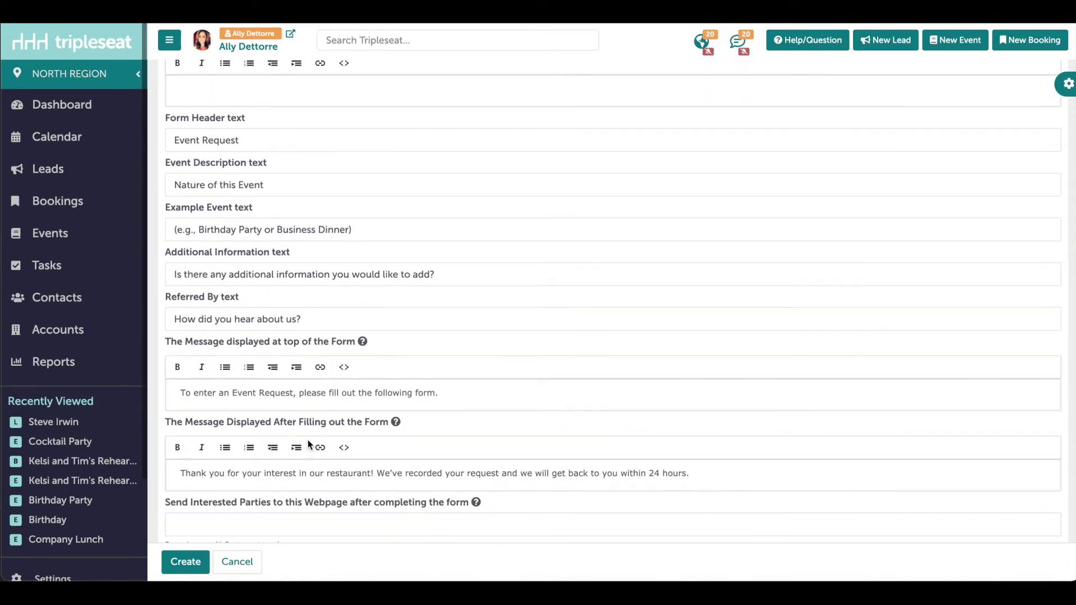
# Reword the thank-you message for Bluewater Restaurant with a 48-hour reply, and fill the webpage field.
pyautogui.doubleClick(349, 472)
pyautogui.press('BackSpace')
pyautogui.write('Blu')
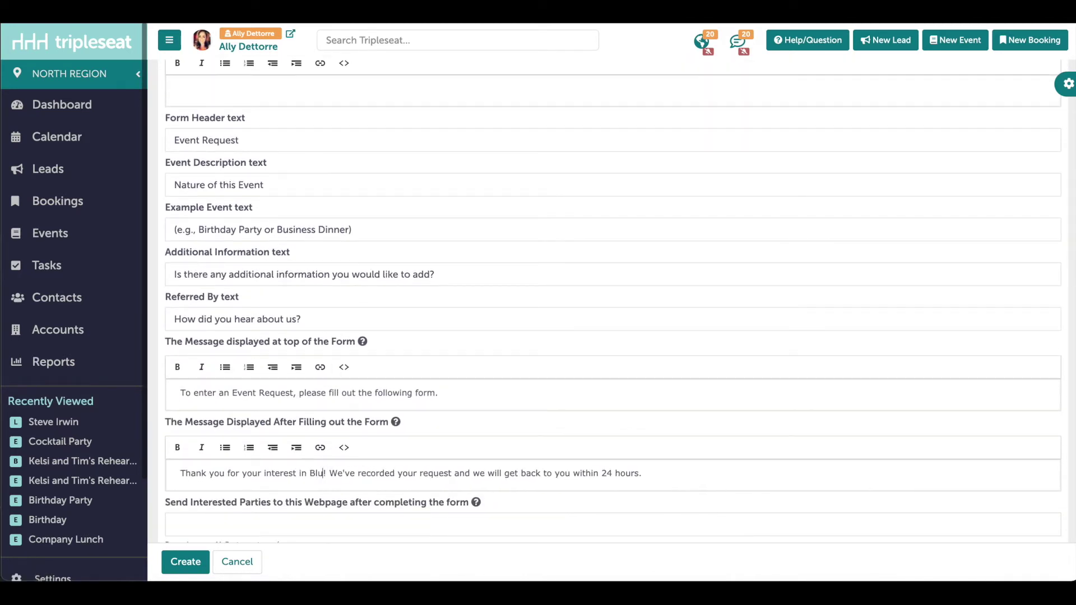
pyautogui.write('ewater Restaurant')
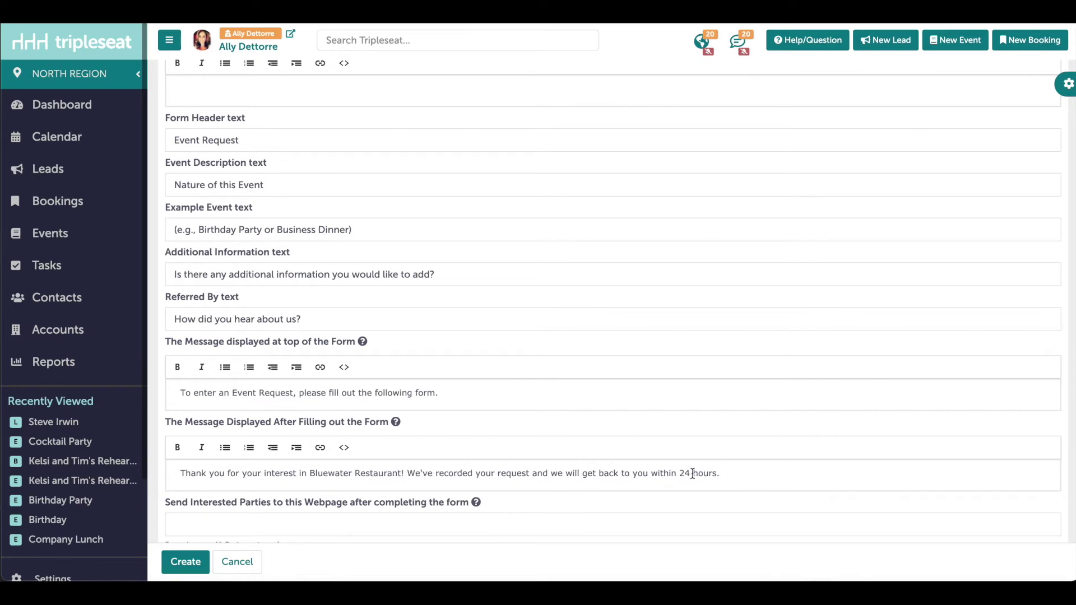
pyautogui.doubleClick(691, 473)
pyautogui.write('48')
pyautogui.press('Tab')
pyautogui.scroll(-3, 515, 431)
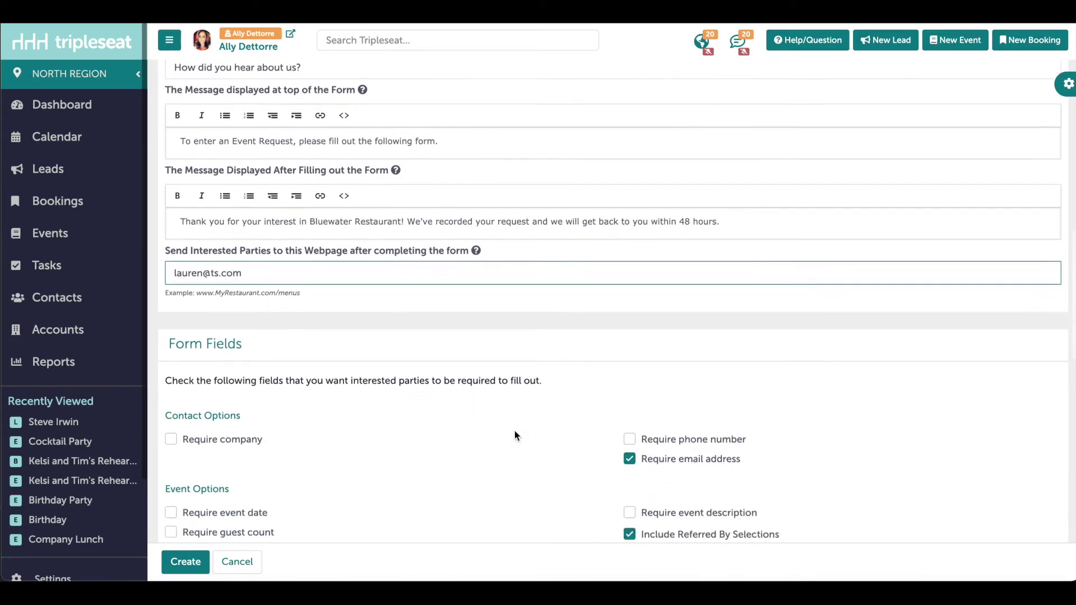
pyautogui.scroll(-3, 515, 436)
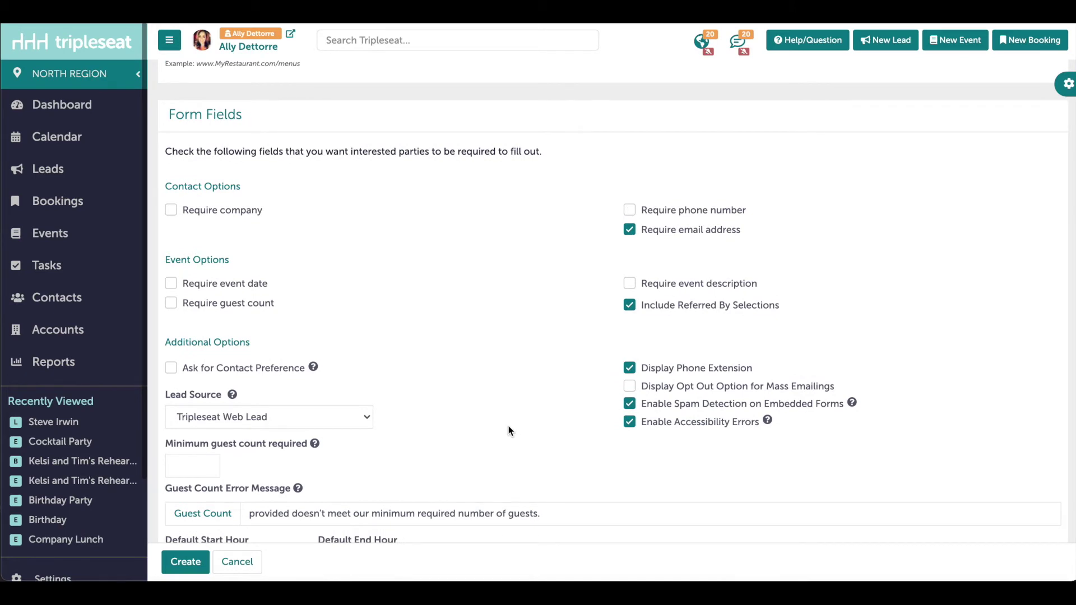
# Require company, phone, event date, guest count and event description on the form.
pyautogui.click(243, 215)
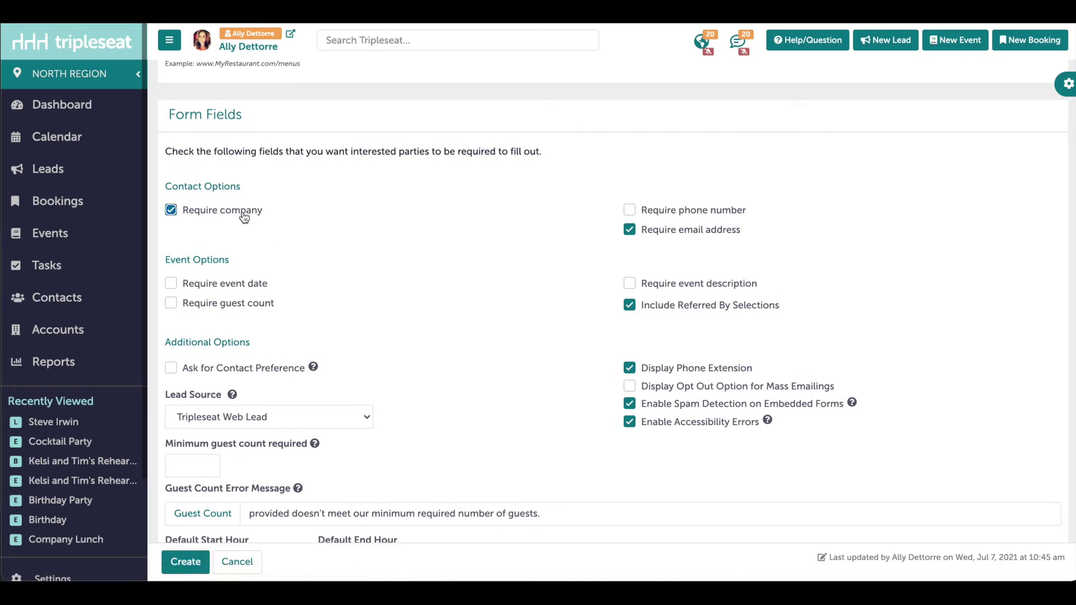
pyautogui.click(631, 214)
pyautogui.click(256, 287)
pyautogui.click(256, 306)
pyautogui.click(631, 285)
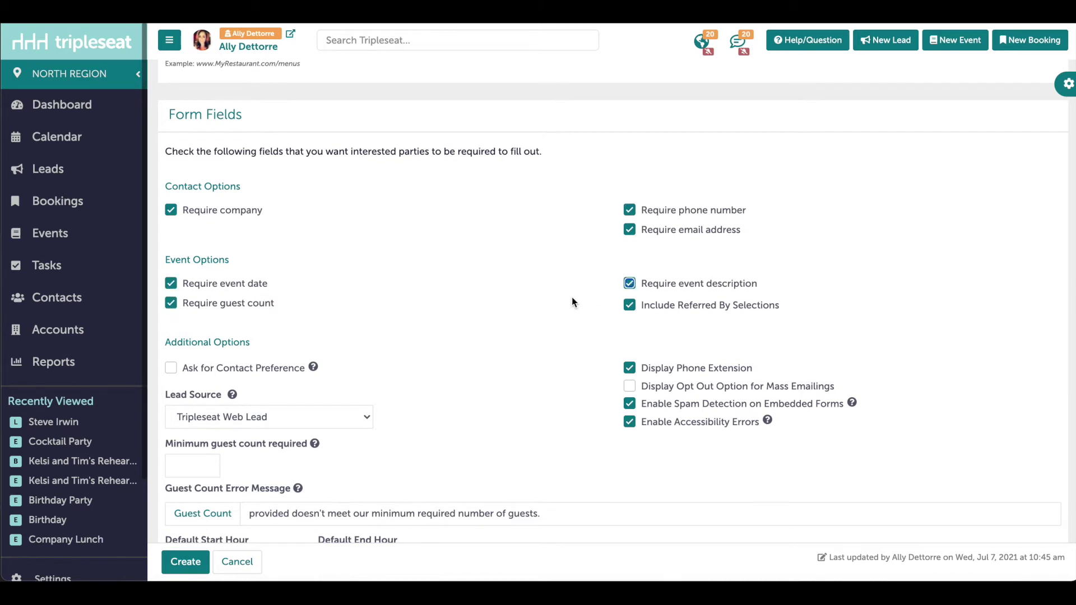
pyautogui.scroll(-3, 560, 348)
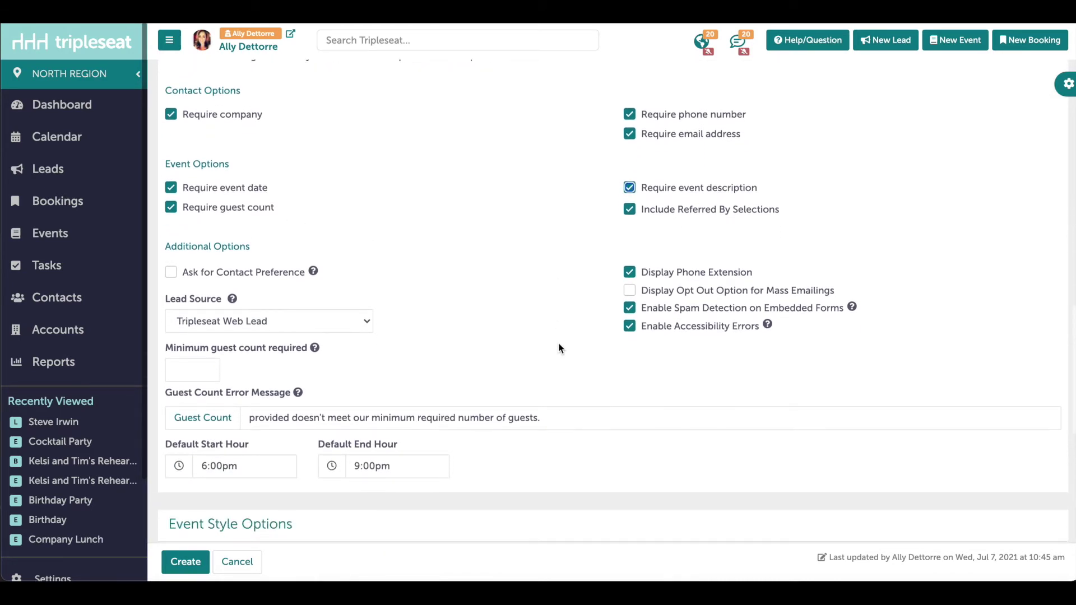
pyautogui.click(325, 292)
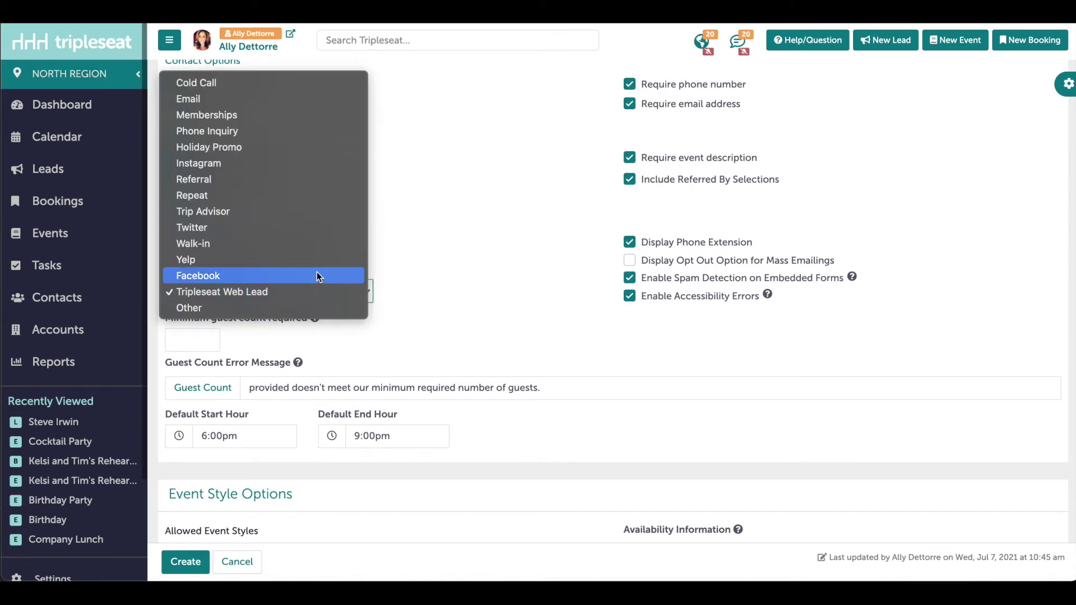
# Choose Facebook as the form's lead source.
pyautogui.click(317, 276)
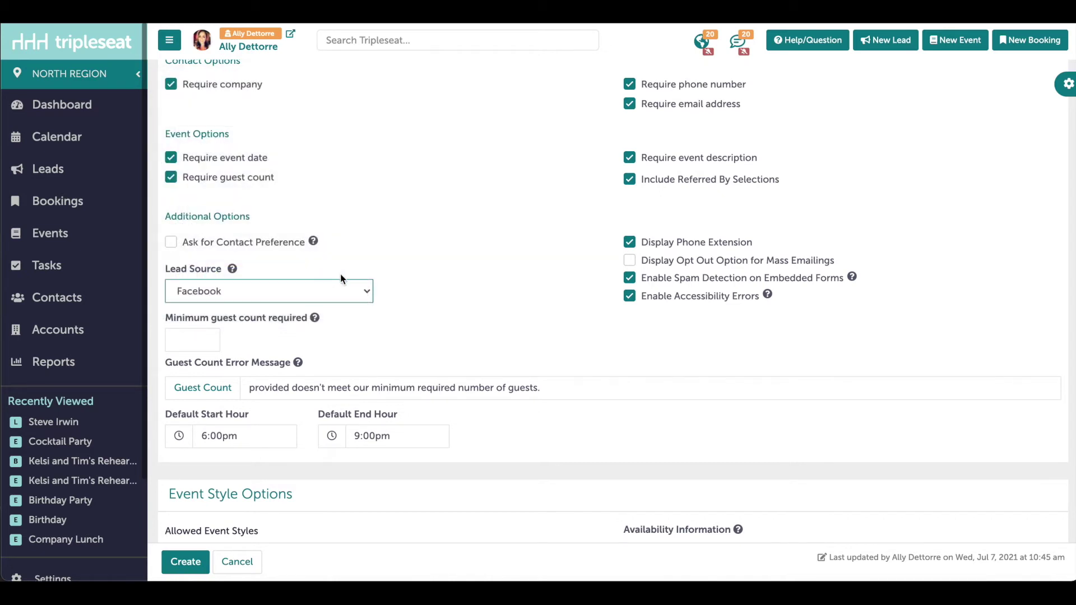
pyautogui.click(437, 292)
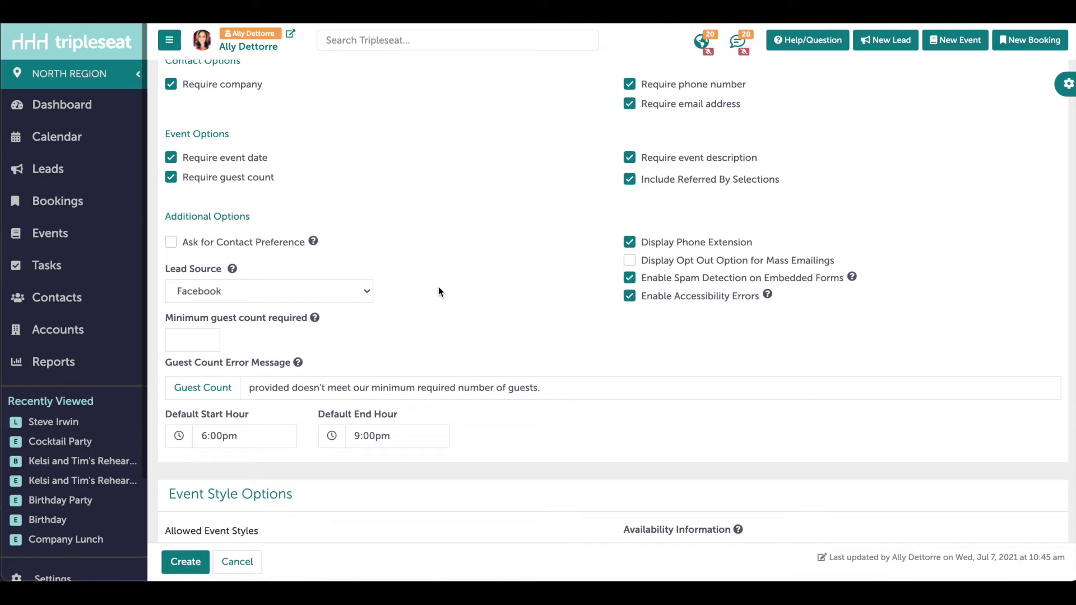
pyautogui.scroll(-1, 438, 291)
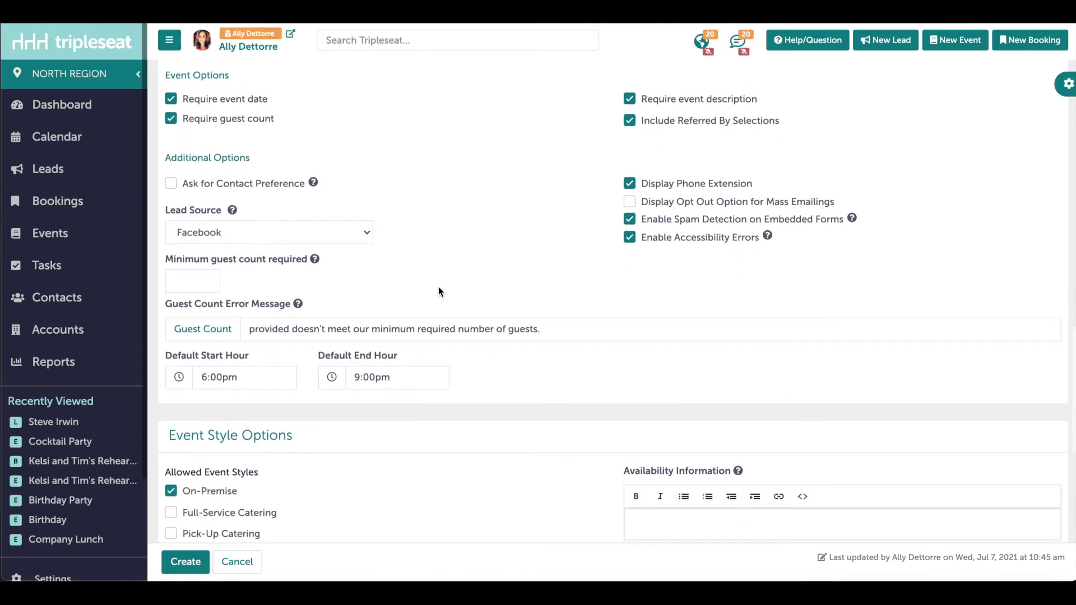
pyautogui.scroll(-1, 438, 292)
pyautogui.scroll(-2, 438, 287)
pyautogui.scroll(-1, 438, 287)
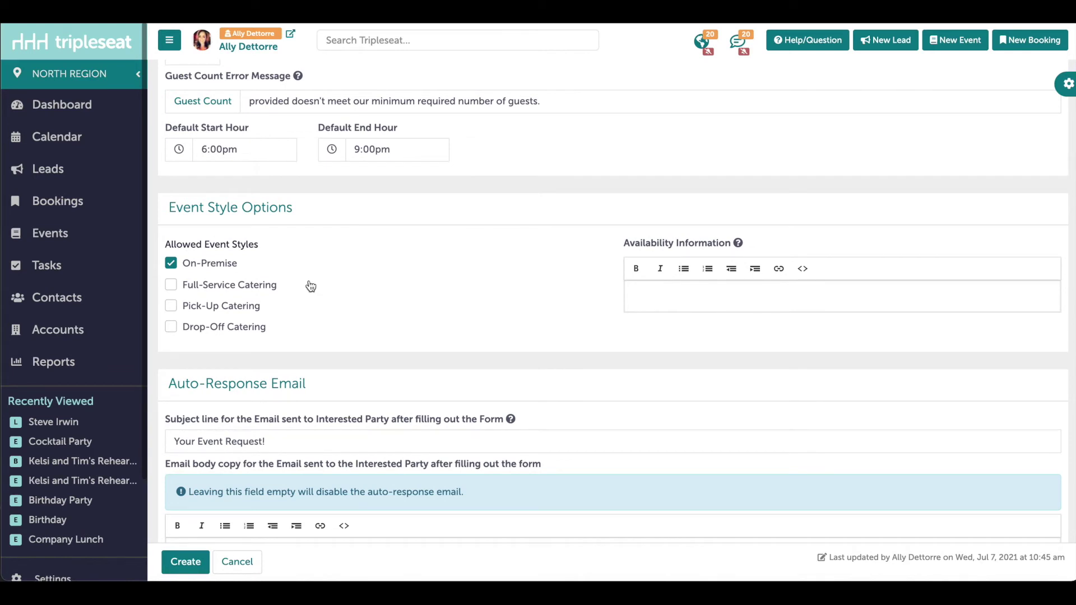
# Enable Pick-Up Catering and Drop-Off Catering as event style options.
pyautogui.click(172, 306)
pyautogui.click(172, 330)
pyautogui.scroll(-1, 401, 343)
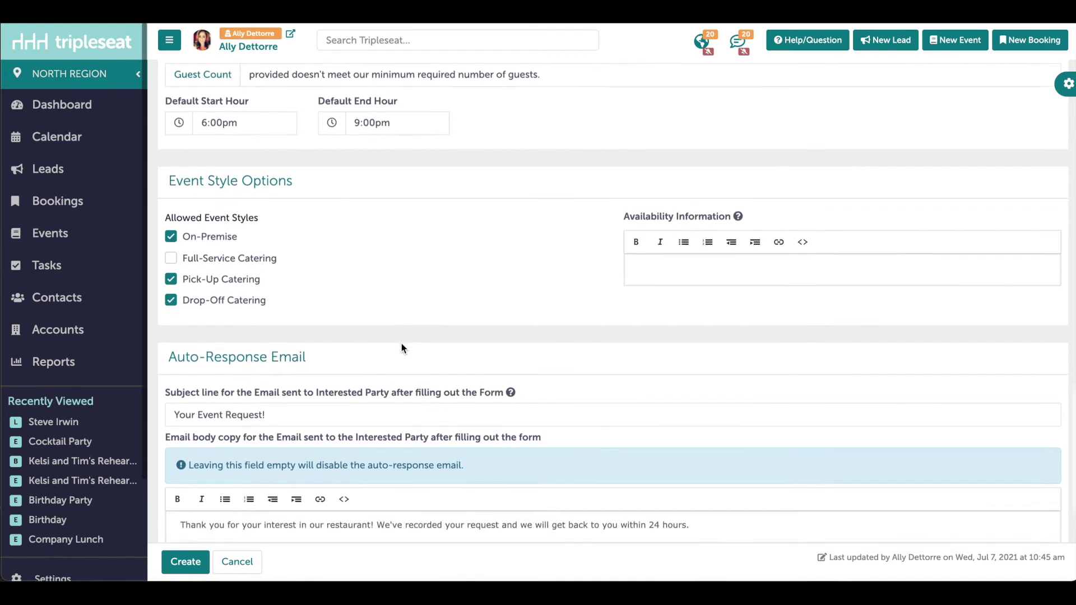
pyautogui.scroll(-2, 401, 343)
pyautogui.scroll(-2, 401, 343)
pyautogui.scroll(-1, 401, 343)
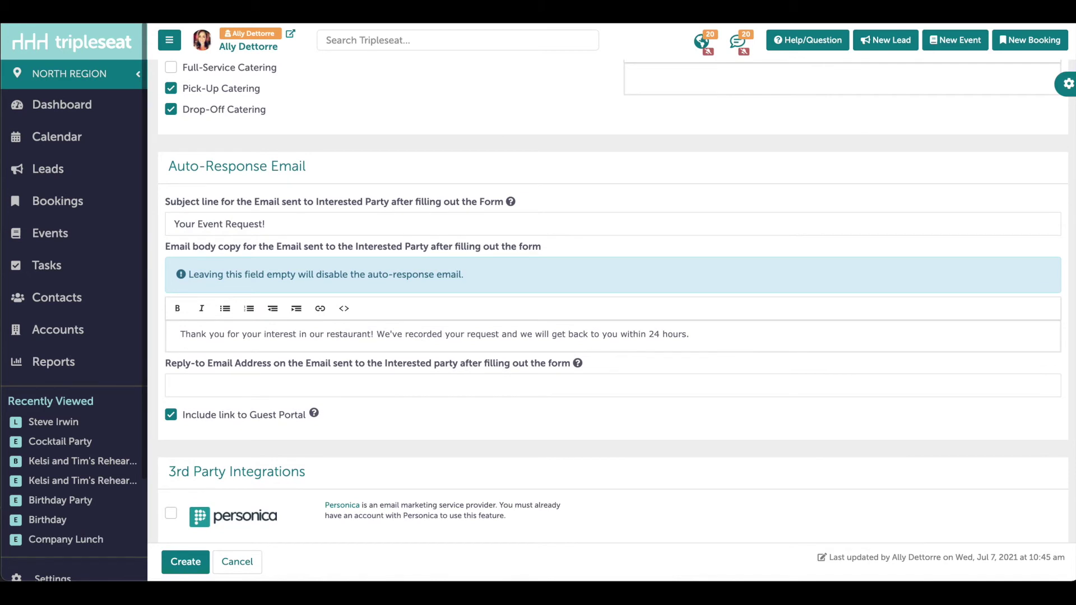
pyautogui.scroll(-1, 382, 267)
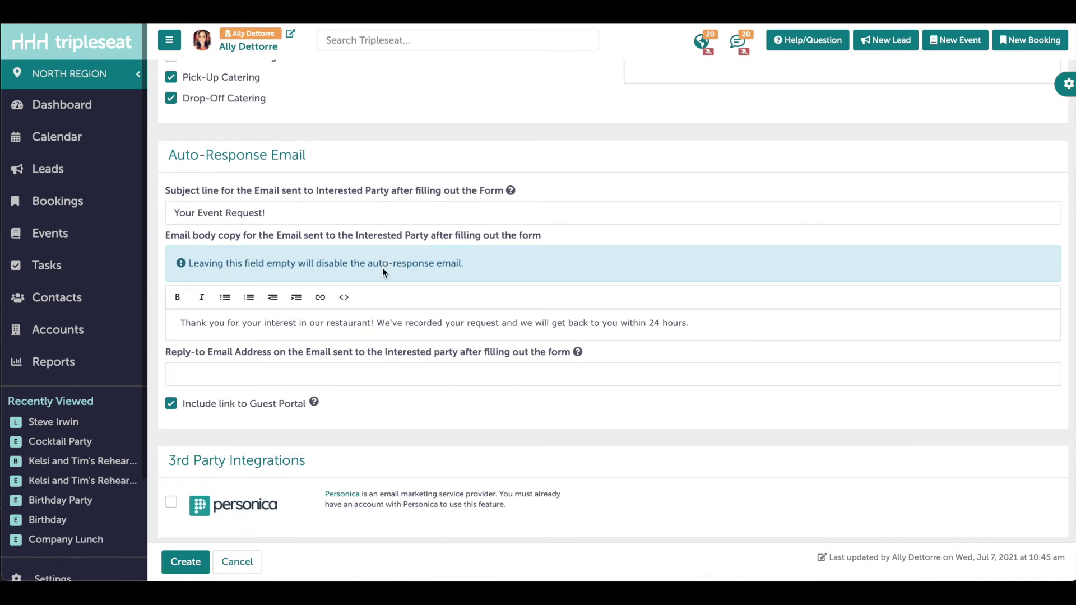
# Make the auto-response email say Bluewater Restaurant and 48 hours, and add a reply-to address.
pyautogui.click(373, 285)
pyautogui.press('BackSpace')
pyautogui.press('BackSpace')
pyautogui.press('BackSpace')
pyautogui.press('BackSpace')
pyautogui.write('Bluewater ')
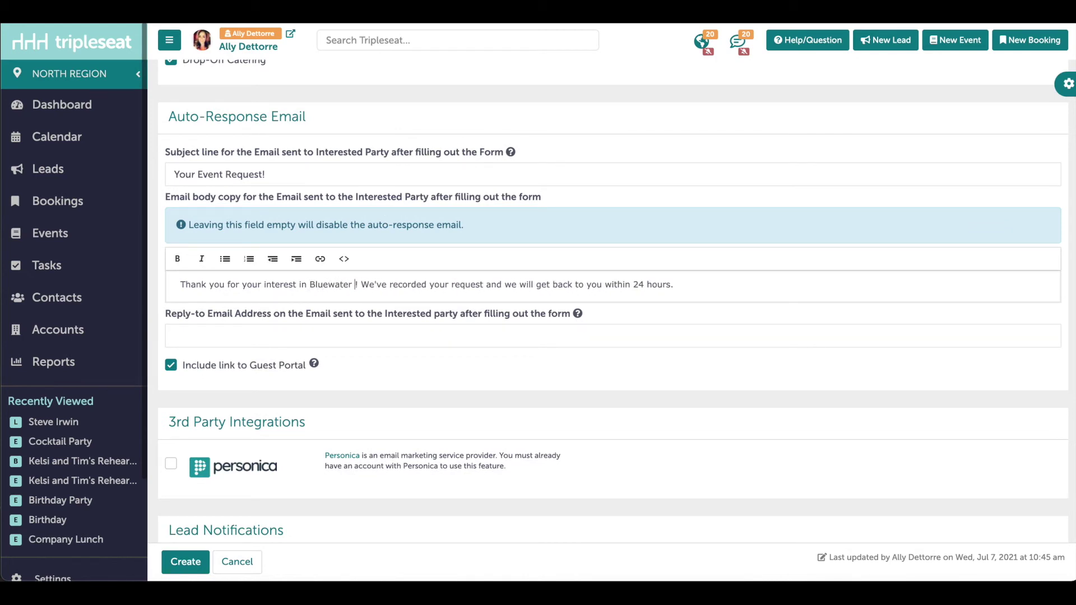
pyautogui.write('Restaurant!')
pyautogui.click(691, 284)
pyautogui.press('BackSpace')
pyautogui.press('BackSpace')
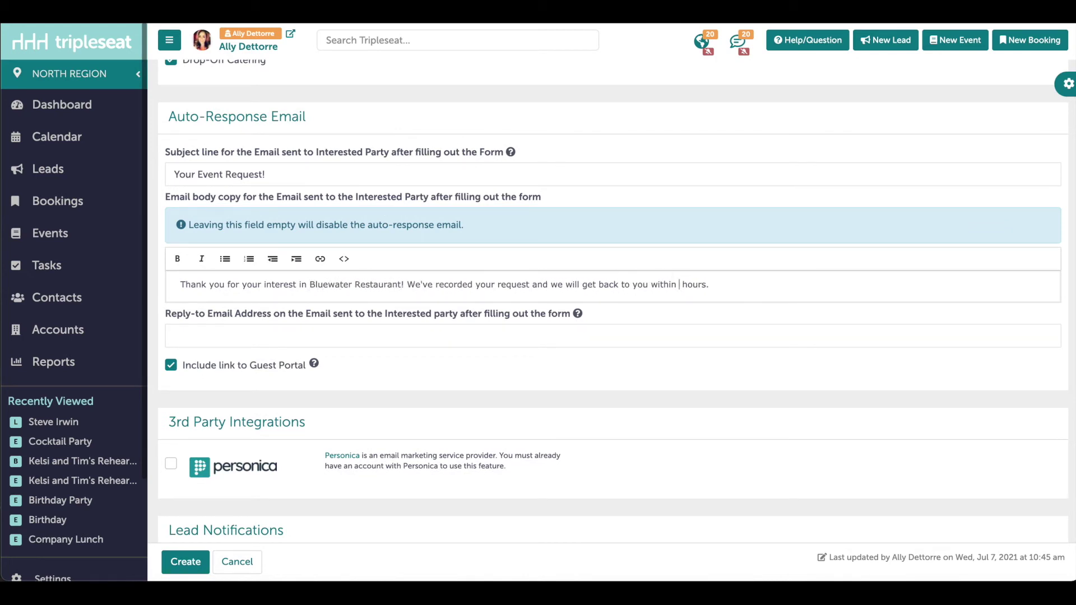
pyautogui.write('48')
pyautogui.scroll(-1, 537, 374)
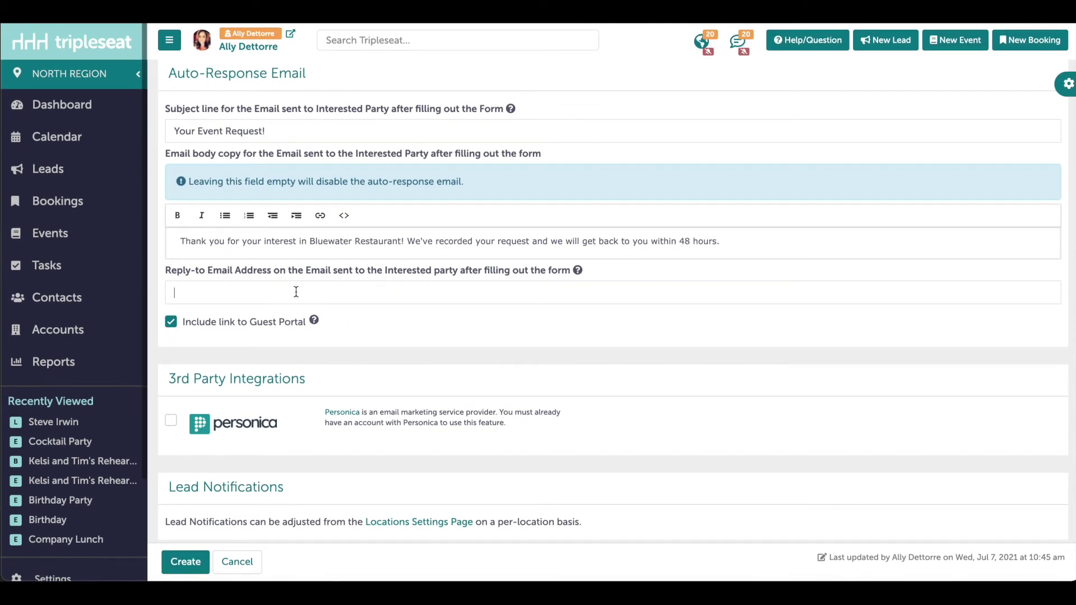
pyautogui.click(296, 291)
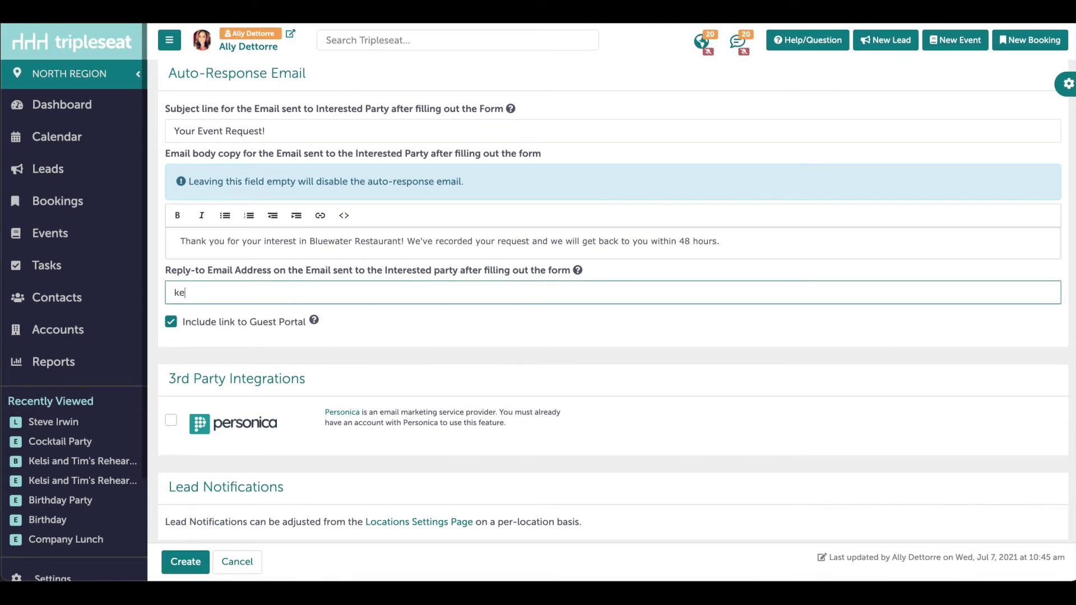
# Create the Facebook Form and view its lead form setup codes.
pyautogui.click(181, 564)
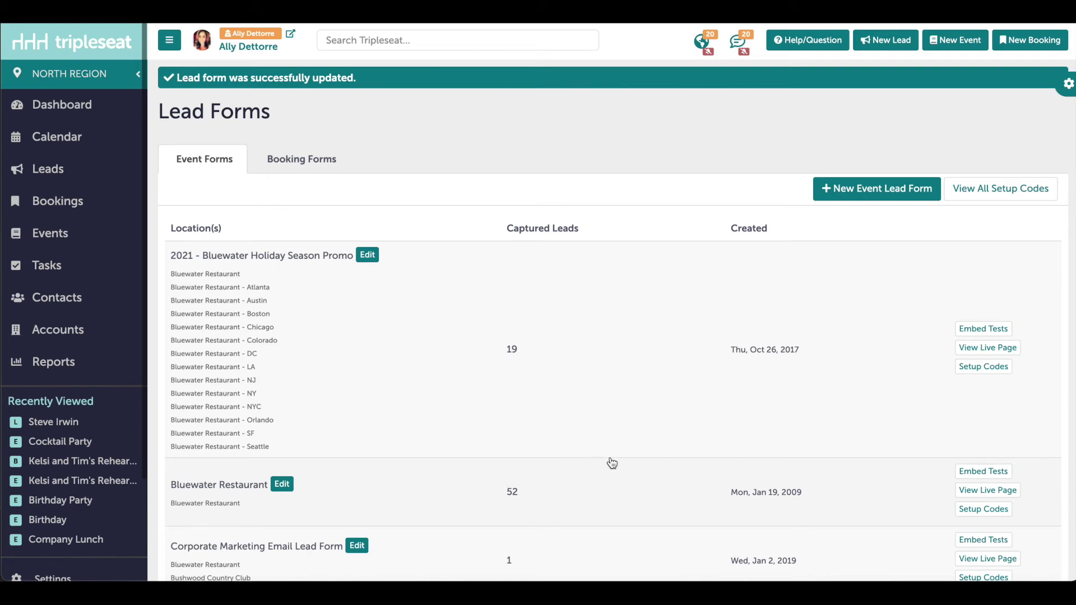
pyautogui.click(989, 192)
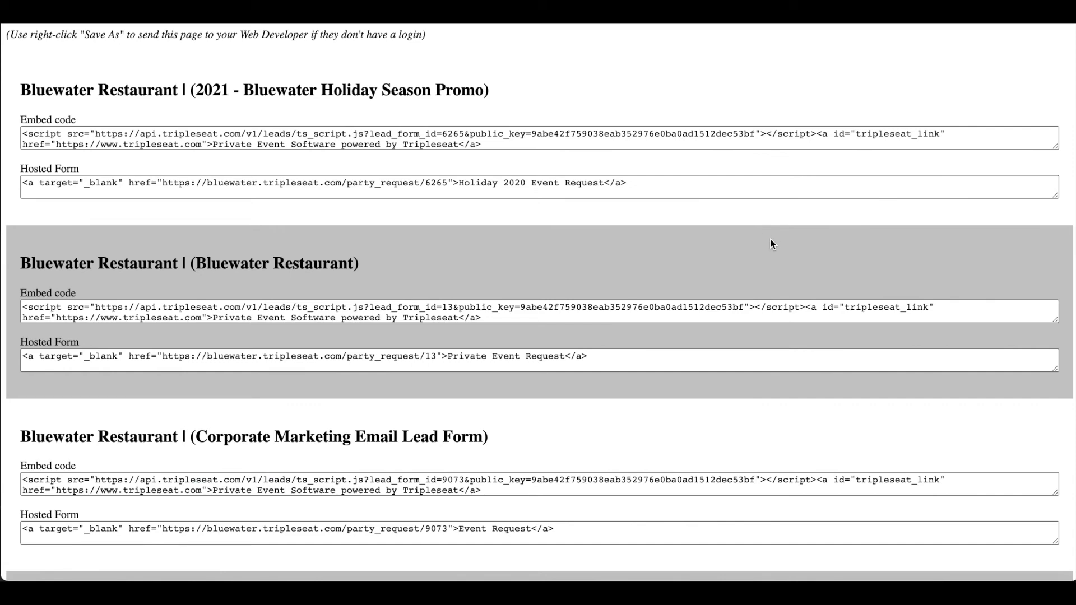
pyautogui.scroll(-1, 761, 243)
pyautogui.scroll(-2, 759, 241)
pyautogui.scroll(-2, 759, 240)
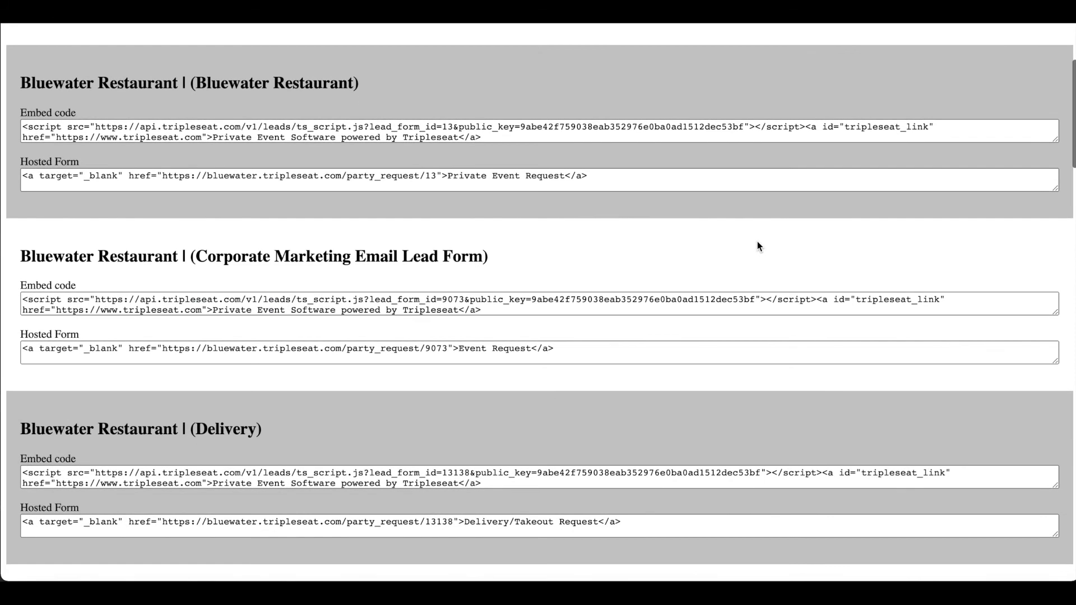
pyautogui.scroll(-1, 758, 241)
pyautogui.scroll(-5, 758, 242)
pyautogui.scroll(-10, 757, 241)
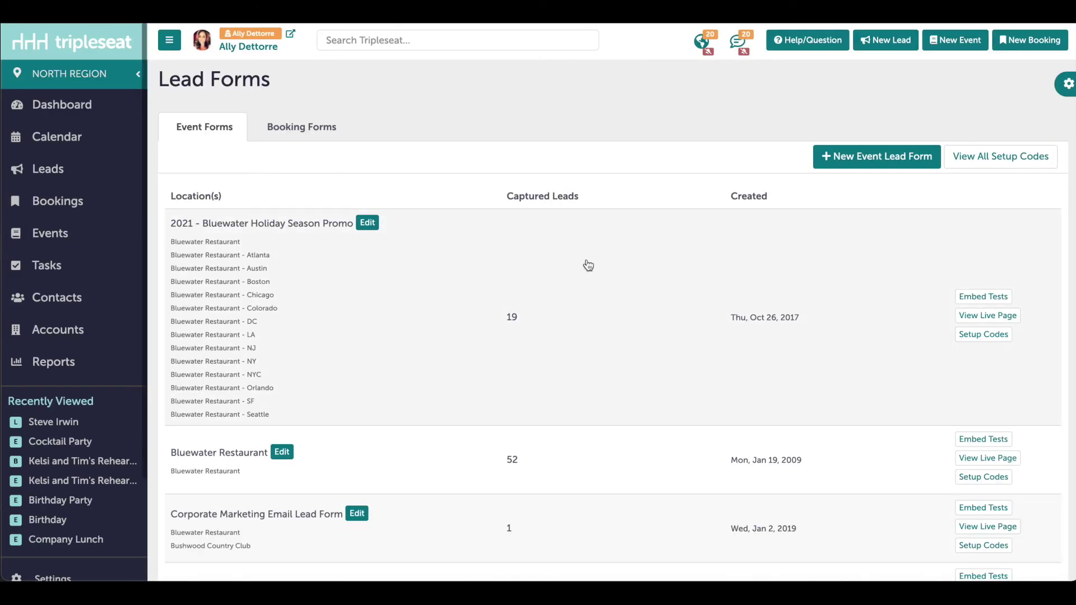
pyautogui.scroll(-3, 923, 377)
pyautogui.scroll(-2, 896, 378)
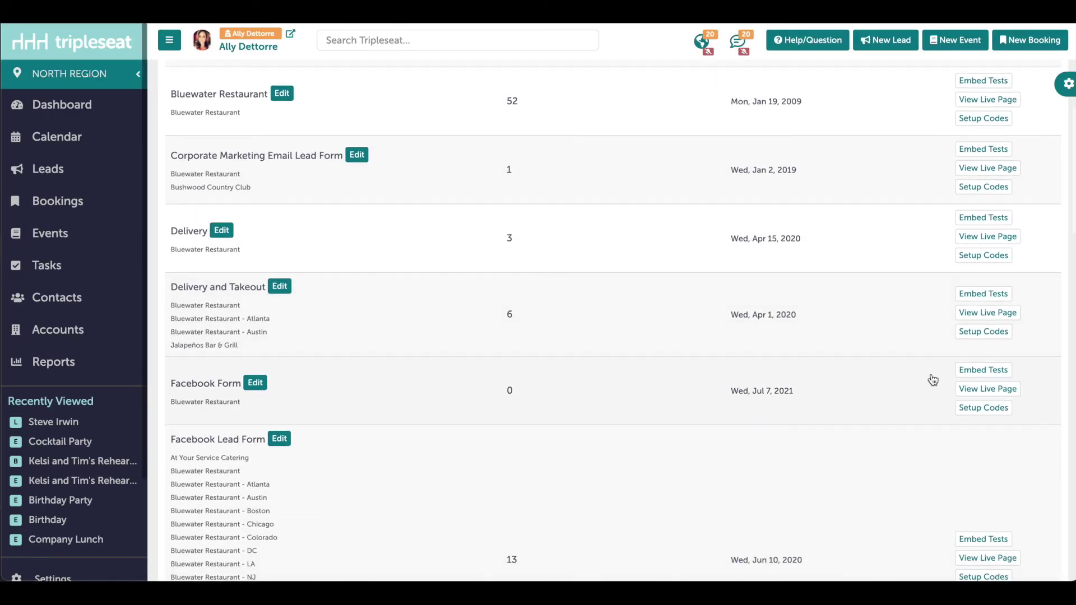
pyautogui.click(996, 408)
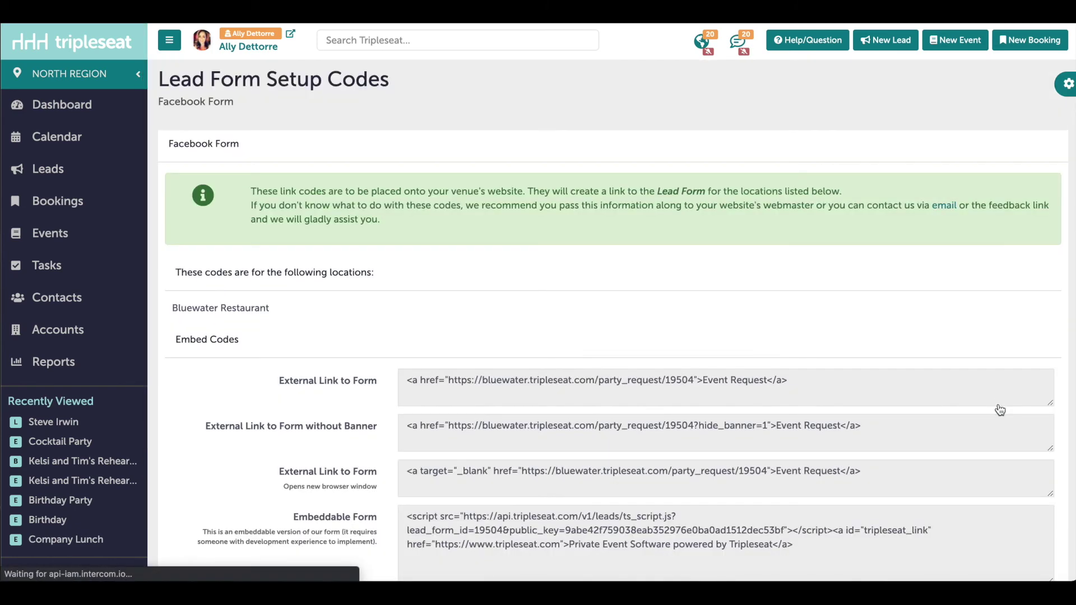
pyautogui.scroll(-2, 745, 368)
pyautogui.scroll(-1, 747, 368)
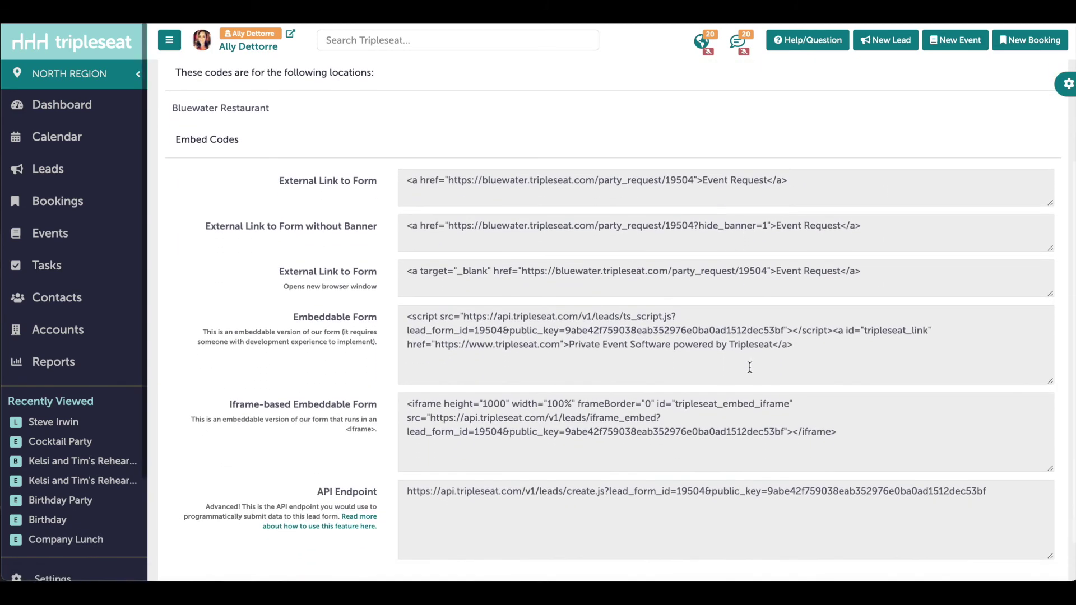
pyautogui.scroll(1, 748, 368)
pyautogui.scroll(2, 749, 368)
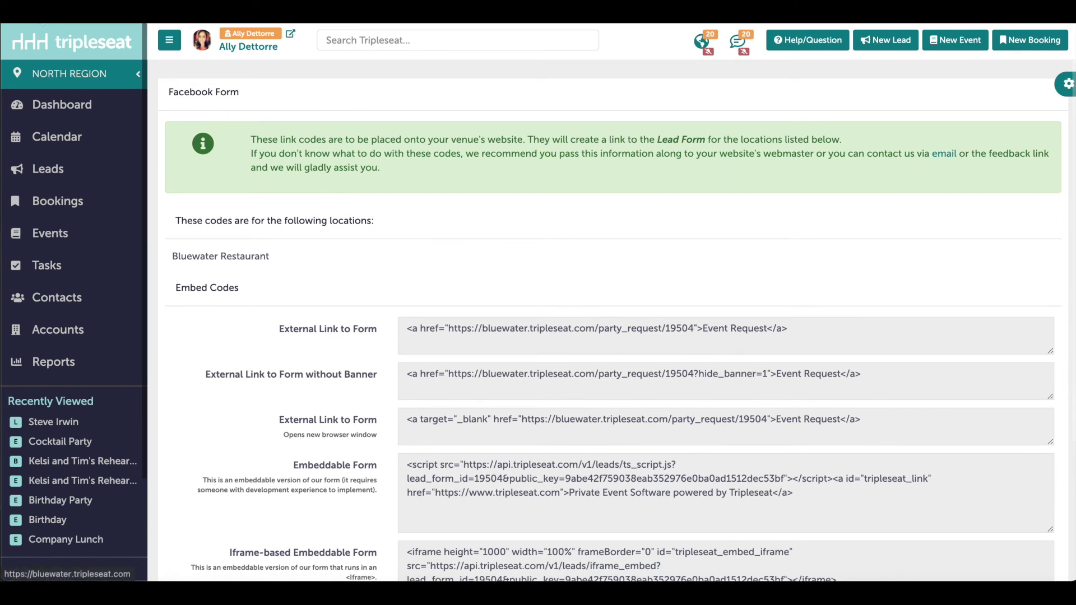
pyautogui.hotkey('alt', 'Left')
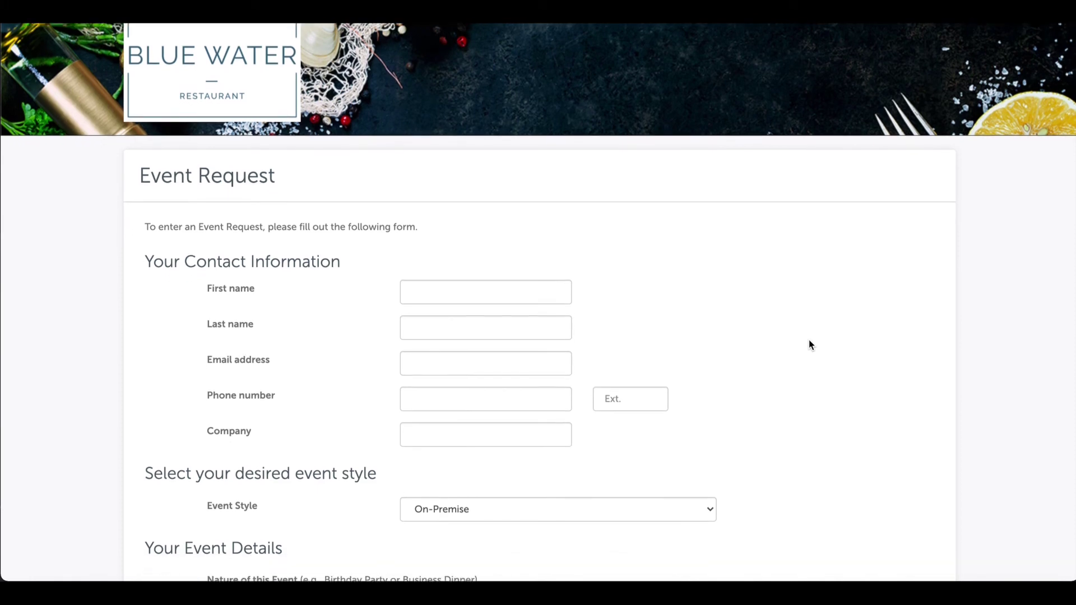
pyautogui.scroll(-2, 809, 345)
pyautogui.scroll(-2, 809, 345)
pyautogui.scroll(-3, 809, 345)
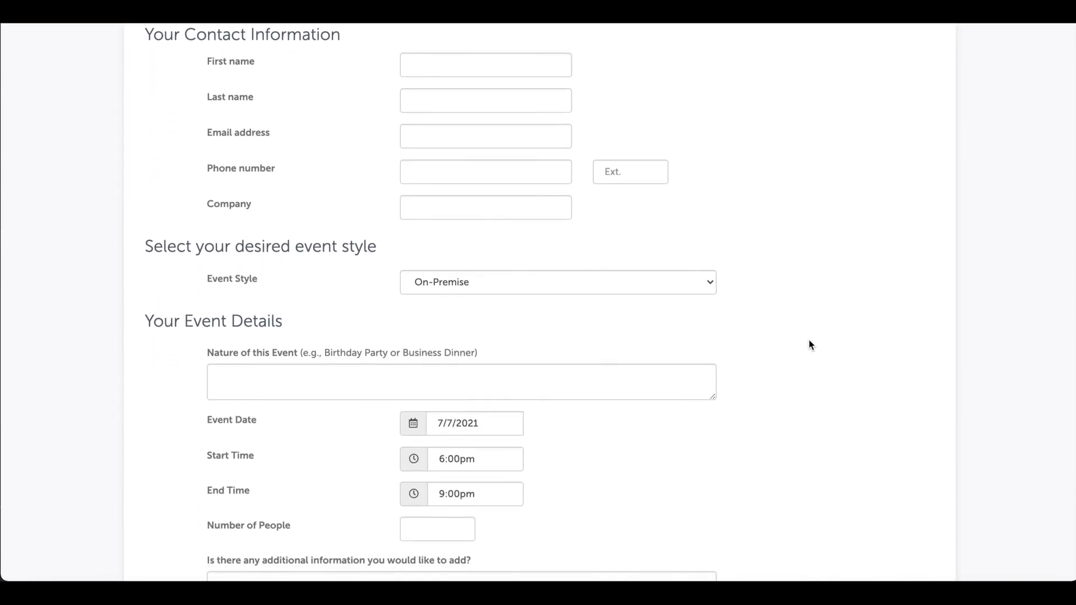
pyautogui.scroll(1, 809, 346)
pyautogui.scroll(2, 808, 345)
pyautogui.scroll(3, 803, 349)
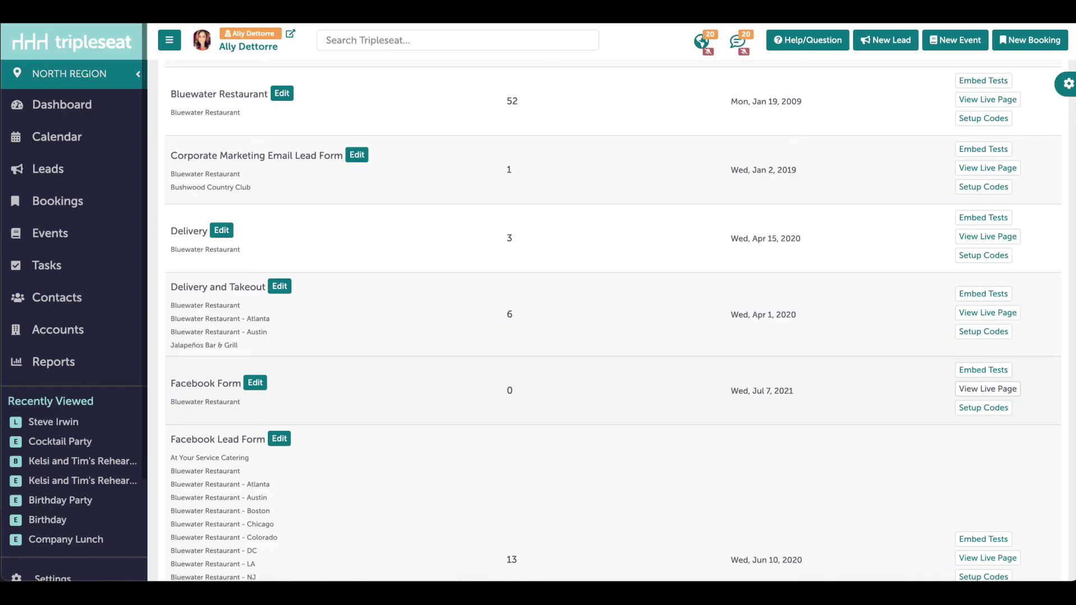
pyautogui.click(110, 115)
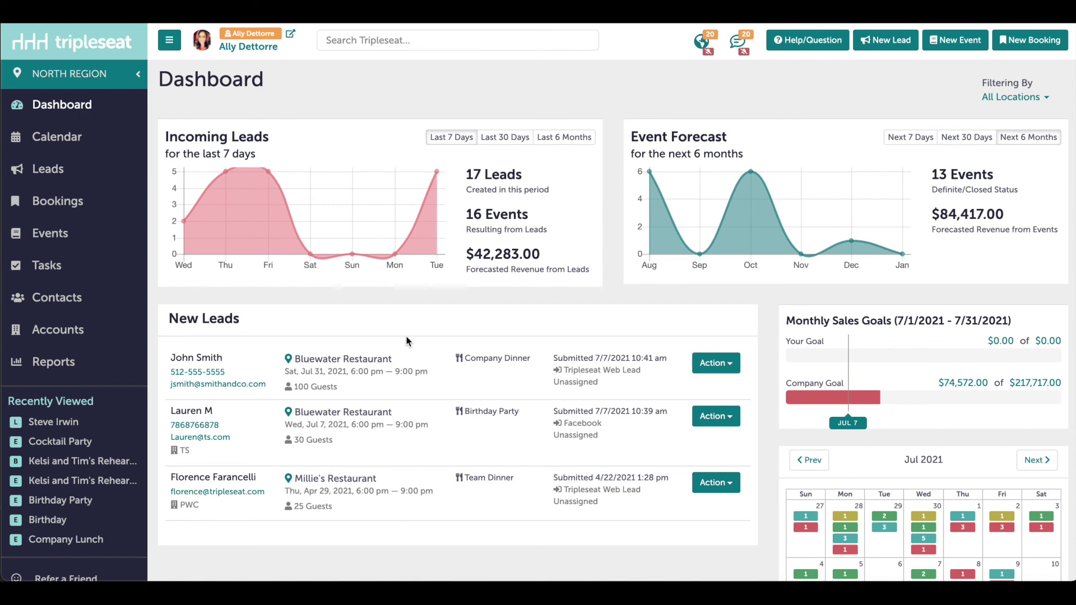
pyautogui.click(438, 431)
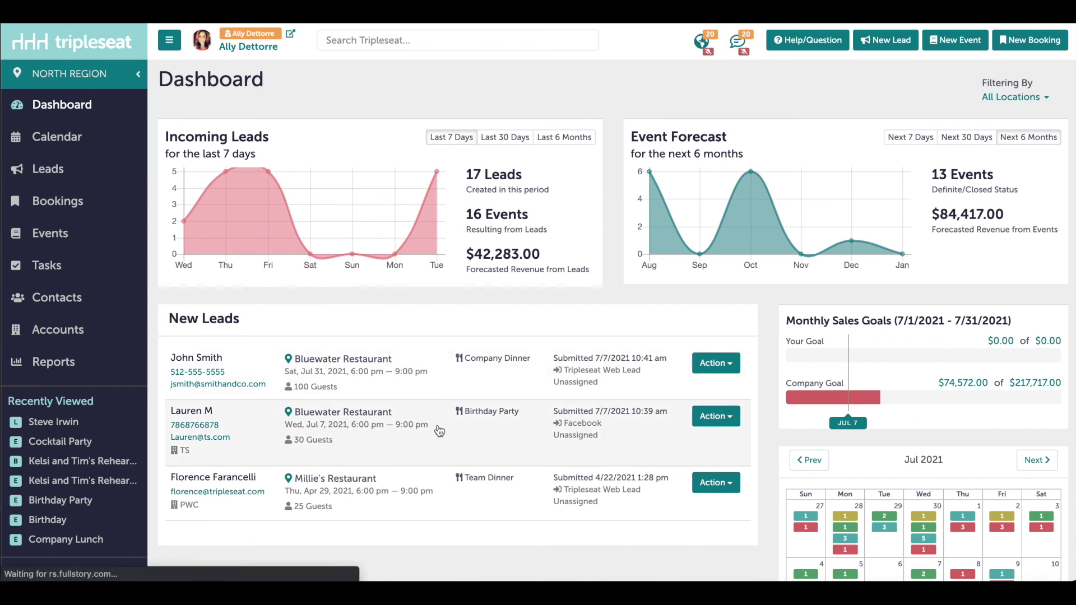
pyautogui.scroll(-1, 439, 425)
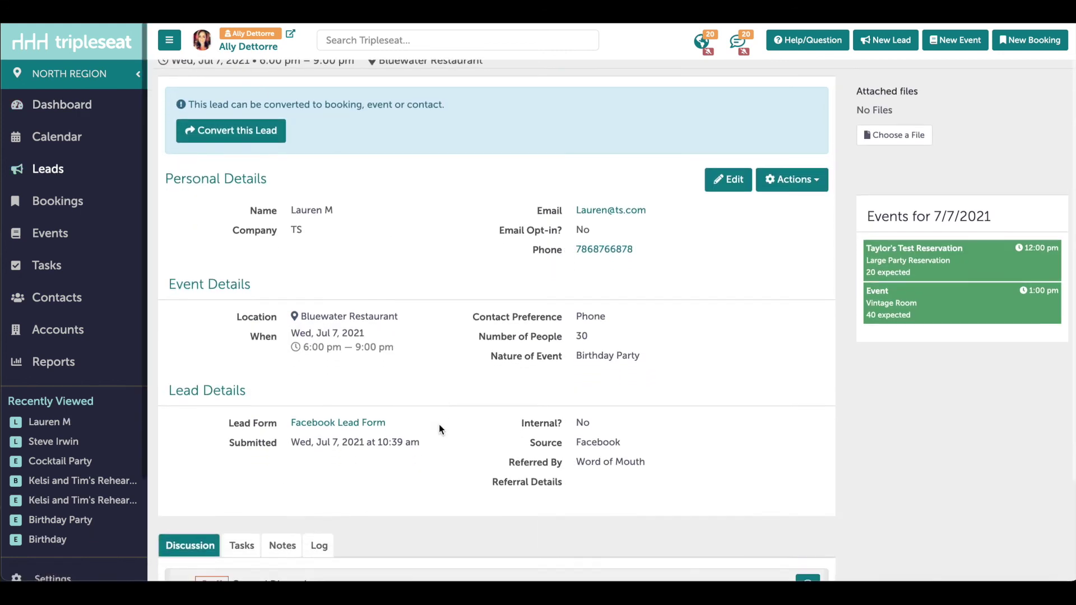
pyautogui.moveTo(541, 440); pyautogui.dragTo(621, 440)
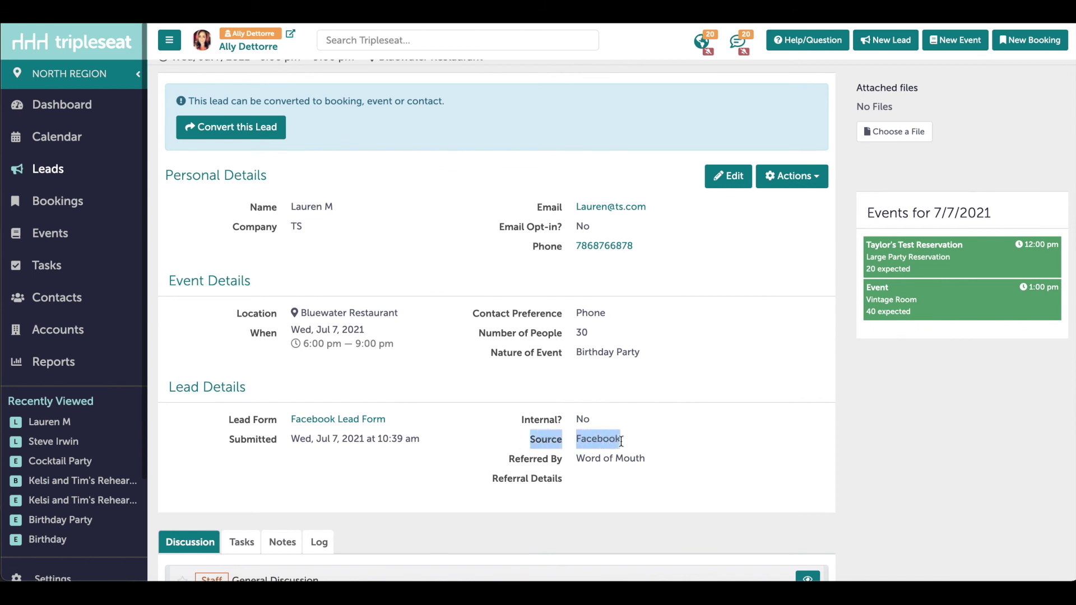
pyautogui.click(664, 439)
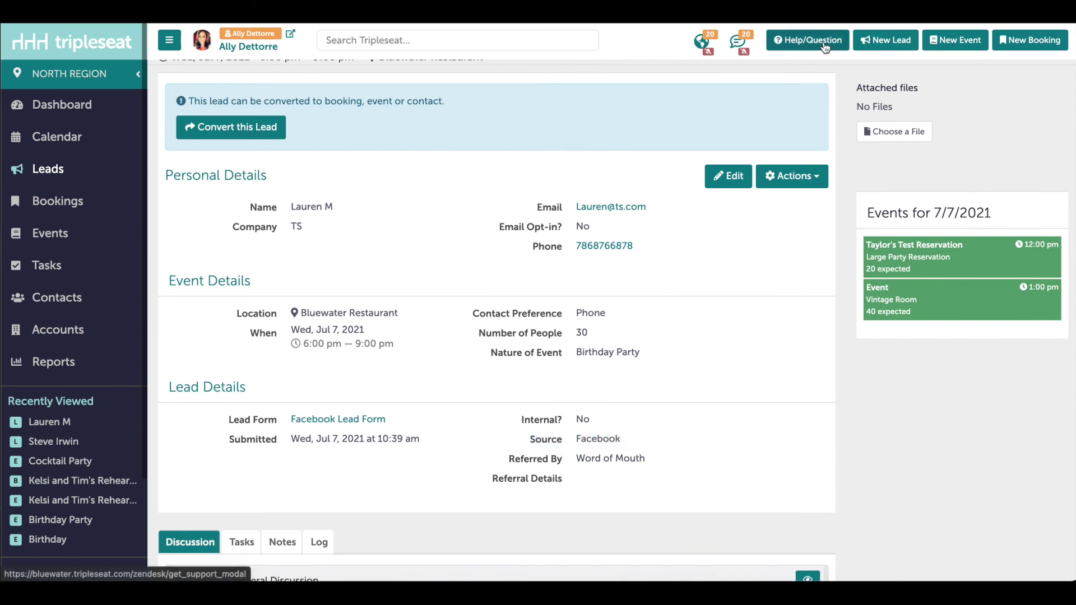
pyautogui.click(825, 47)
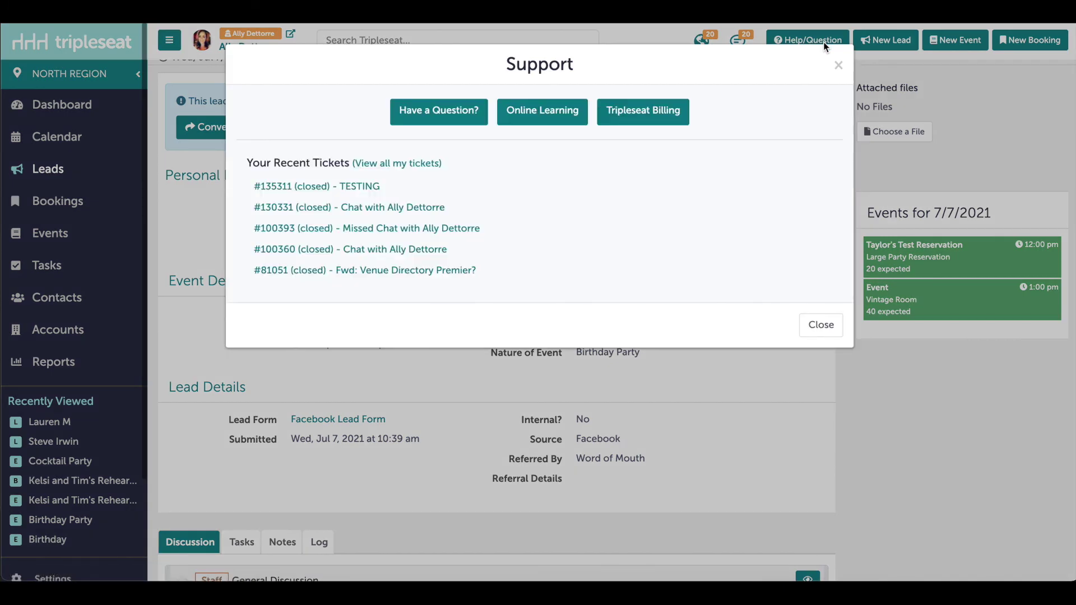